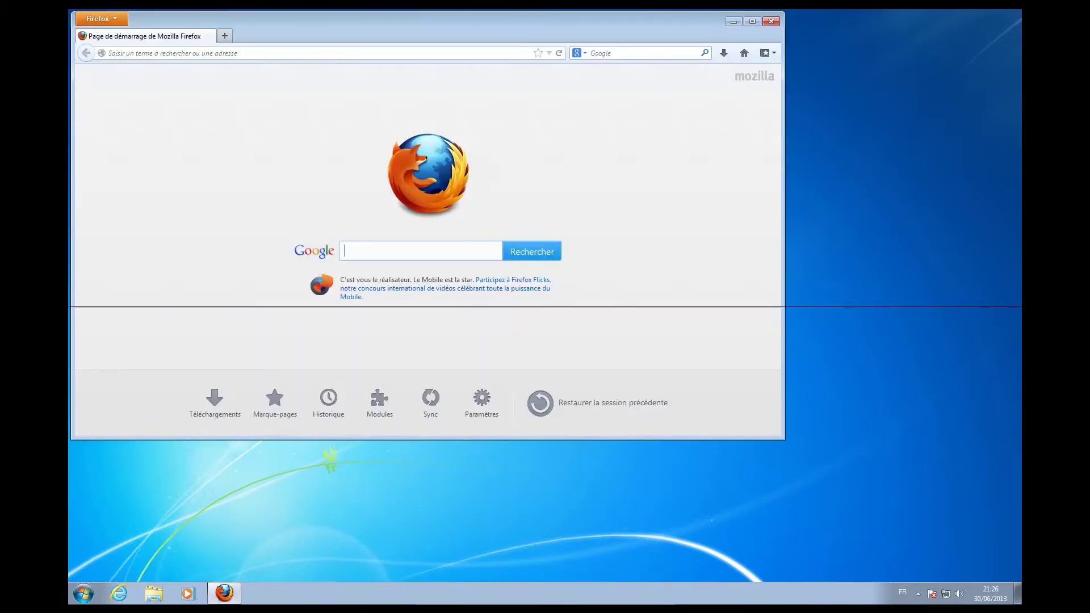
# Search the web for 'openpicus' and open the openPicus Internet on Things site
pyautogui.click(636, 54)
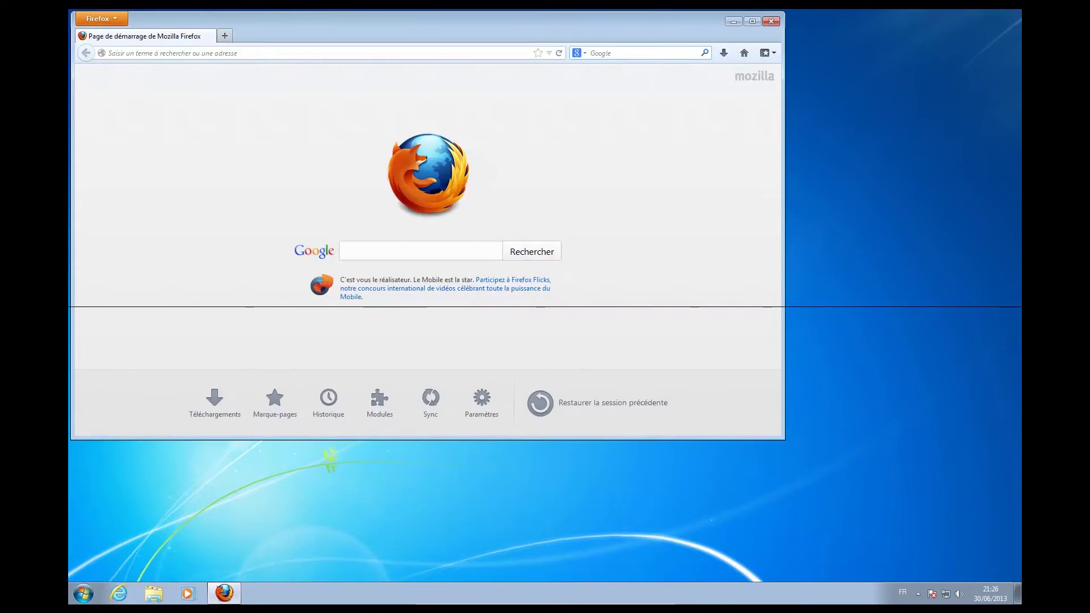
pyautogui.write('openpicus')
pyautogui.press('Return')
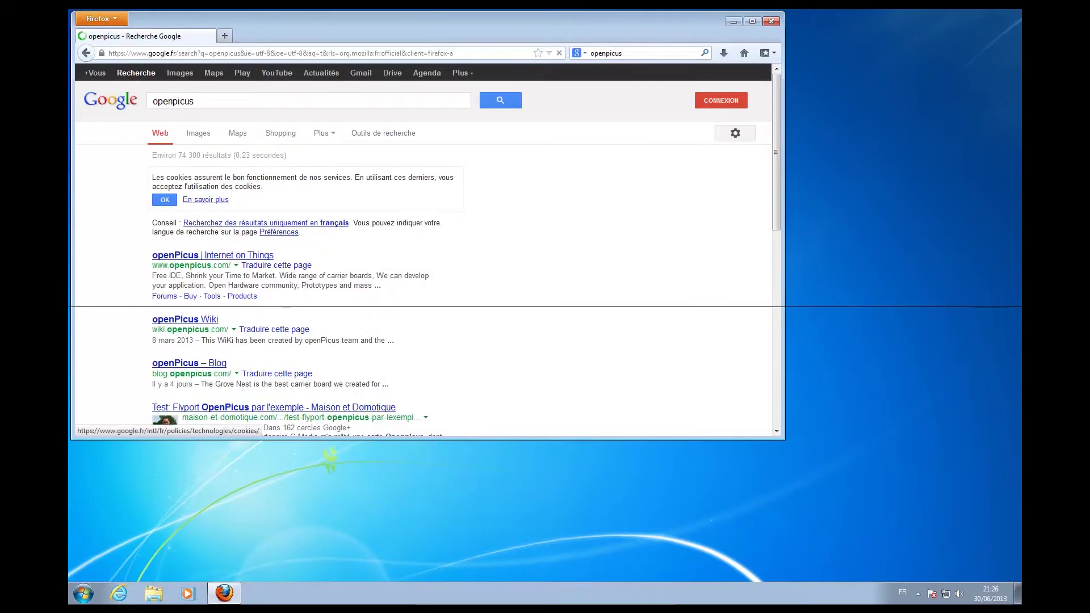
pyautogui.click(213, 254)
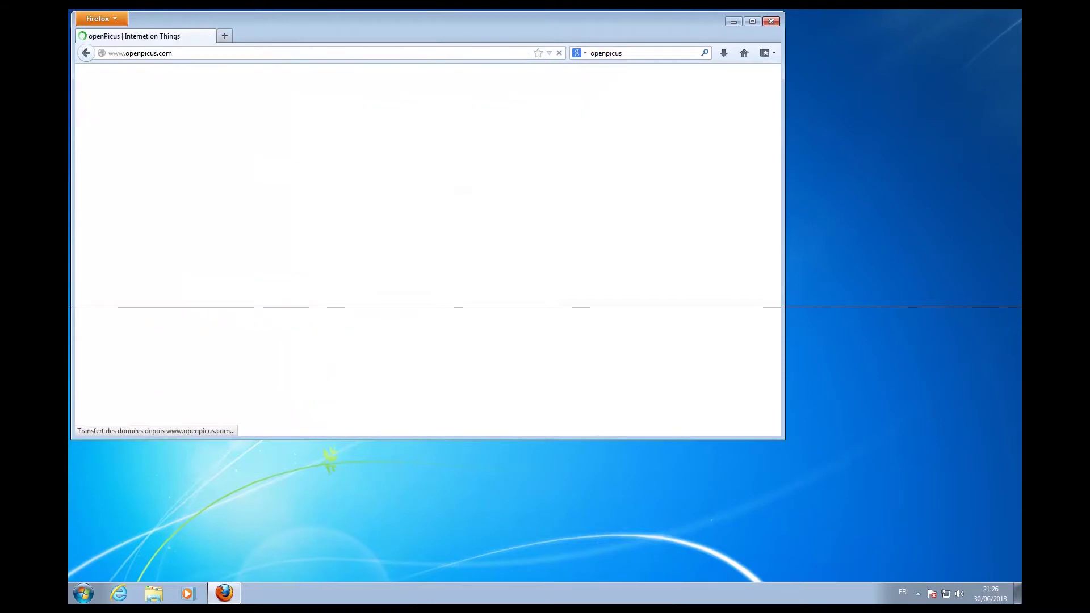
# Maximize Firefox and go to the Tools page's Getting Started wiki page
pyautogui.click(747, 16)
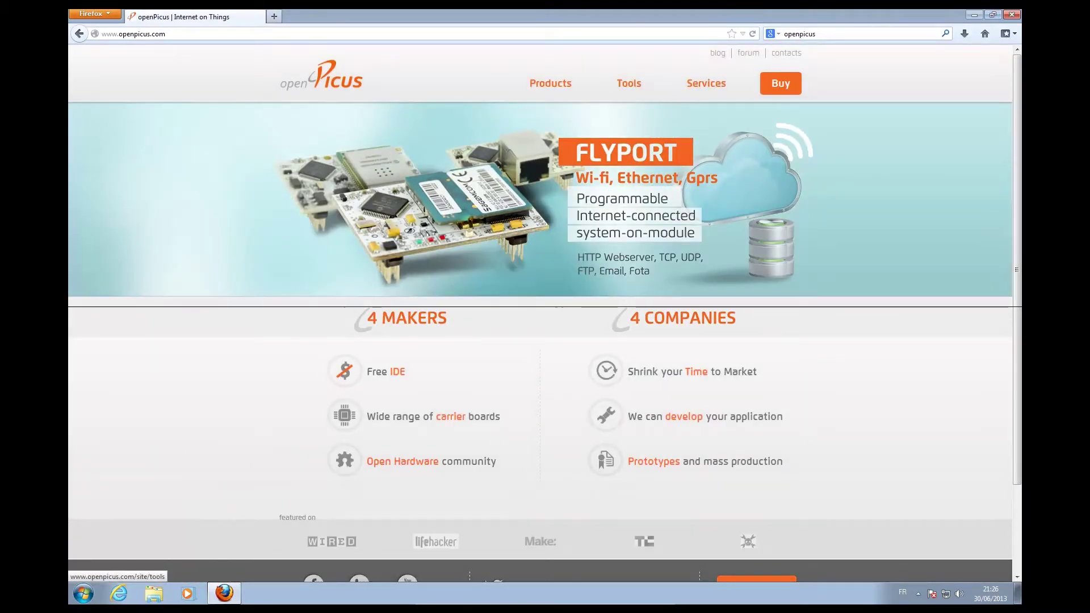
pyautogui.click(629, 83)
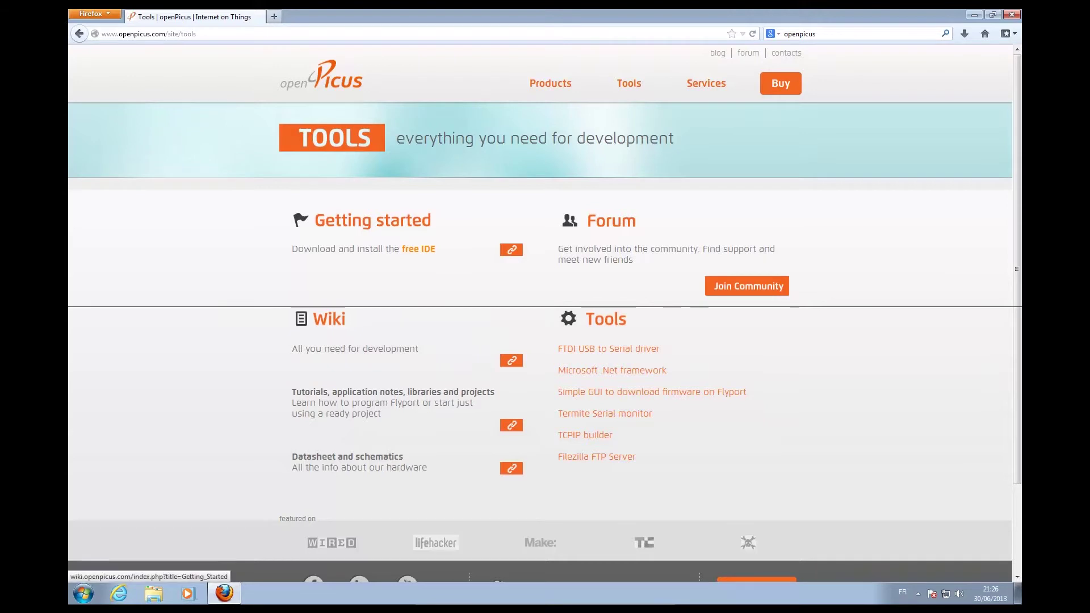
pyautogui.click(511, 249)
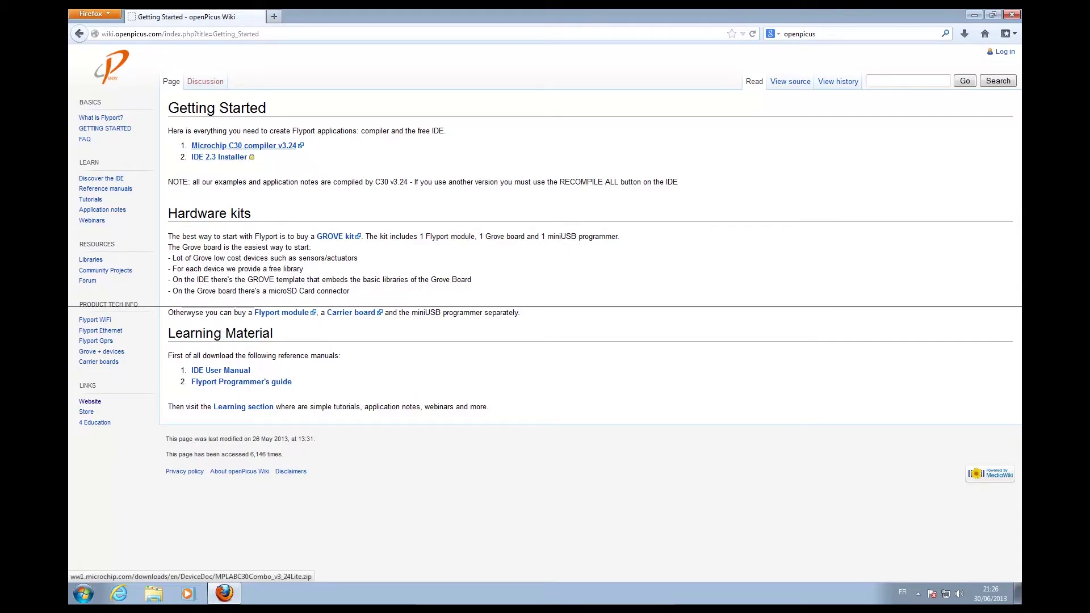
# Save the Microchip C30 compiler v3.24 zip and the FlyPort IDE 2.3 installer, then go back to Tools
pyautogui.click(244, 146)
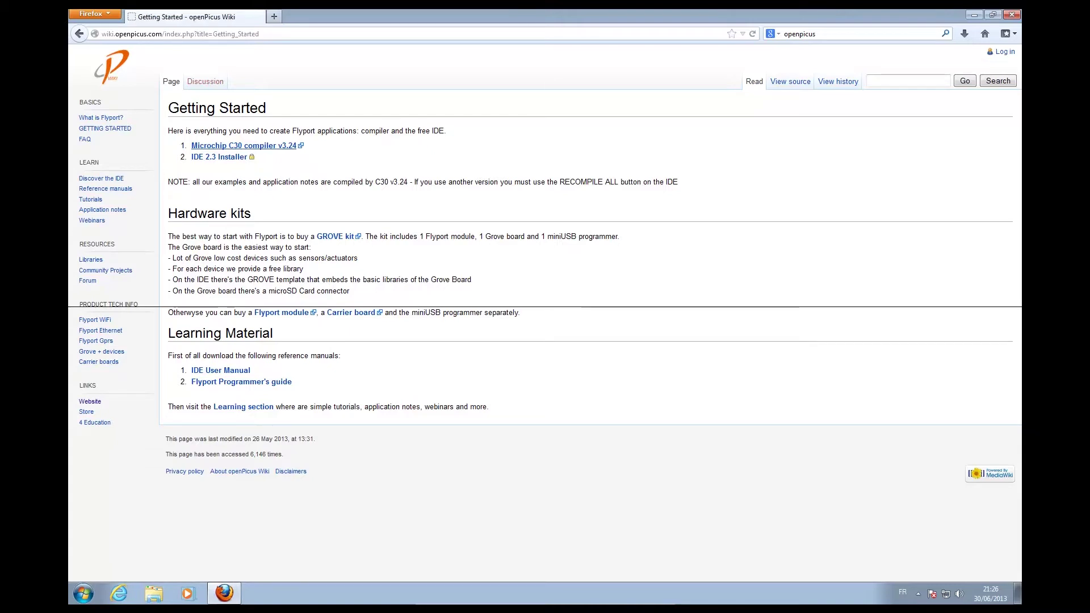
pyautogui.click(483, 308)
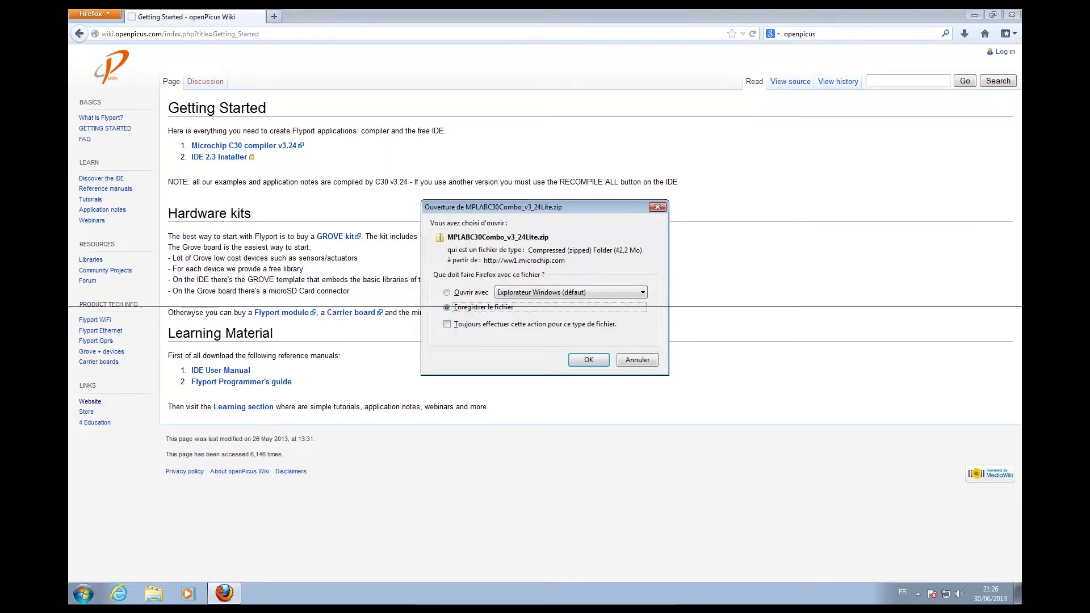
pyautogui.press('Return')
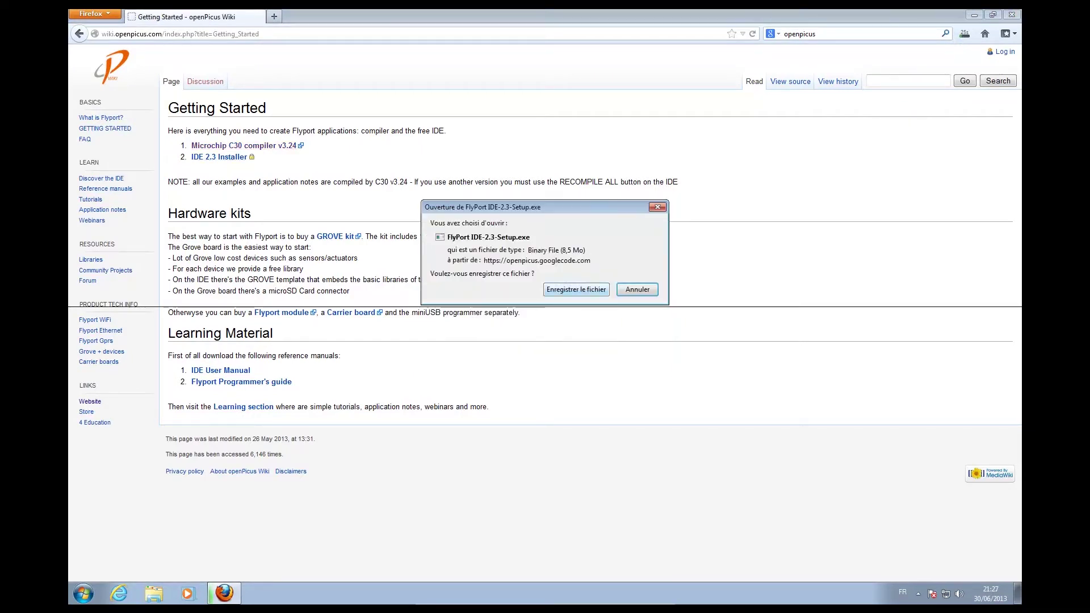
pyautogui.press('Return')
pyautogui.click(79, 34)
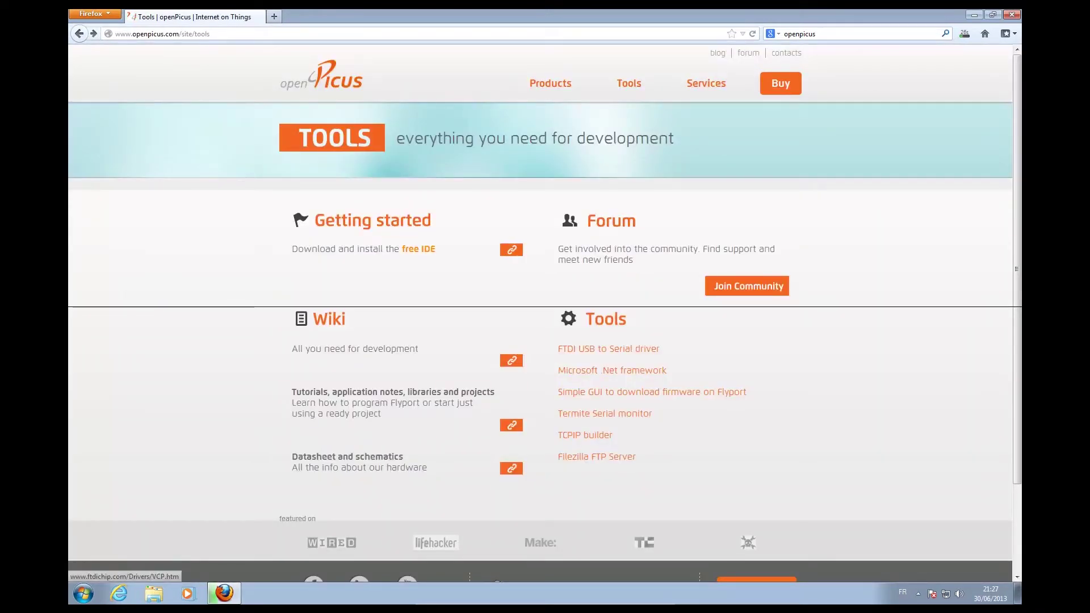
# Download the Windows x64 FTDI USB to Serial driver 2.08.28 zip
pyautogui.click(609, 349)
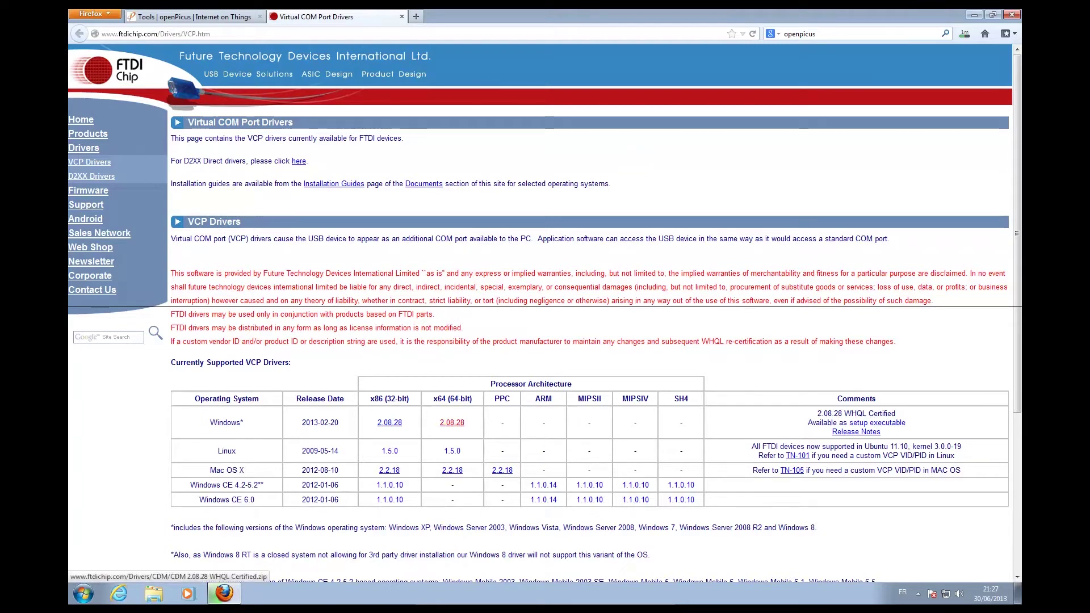
pyautogui.click(452, 423)
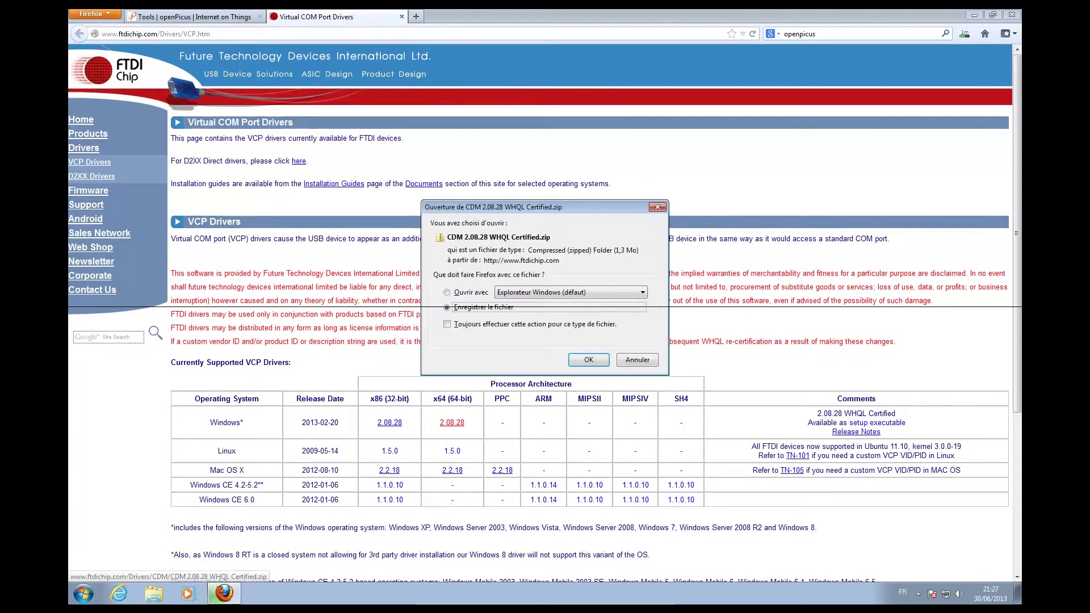
pyautogui.press('Return')
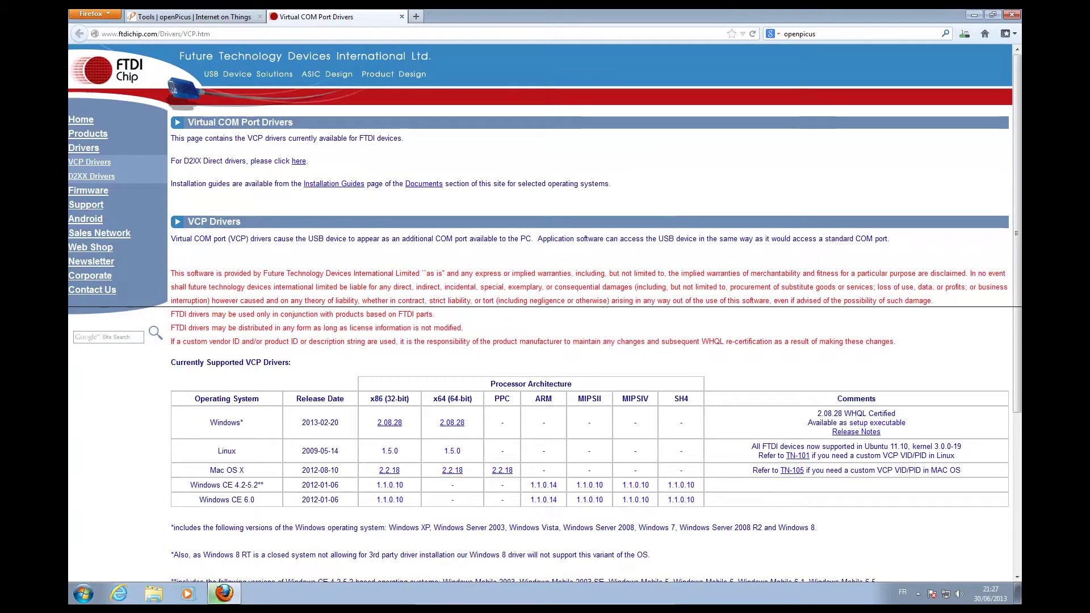
# Return to the openPicus Tools tab and show the downloaded driver zip in its folder
pyautogui.click(194, 17)
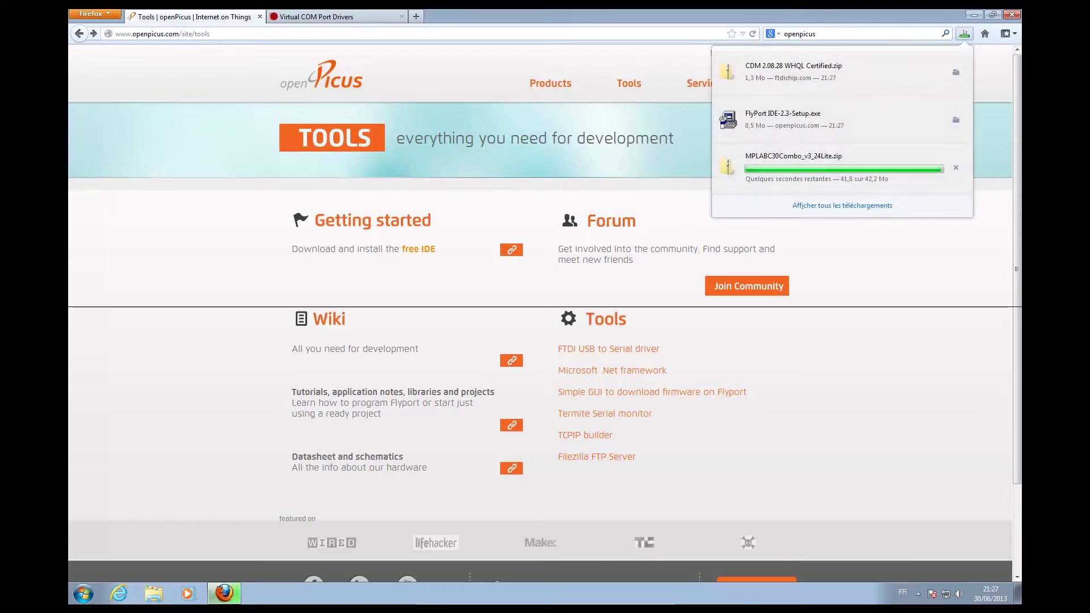
pyautogui.press('Down')
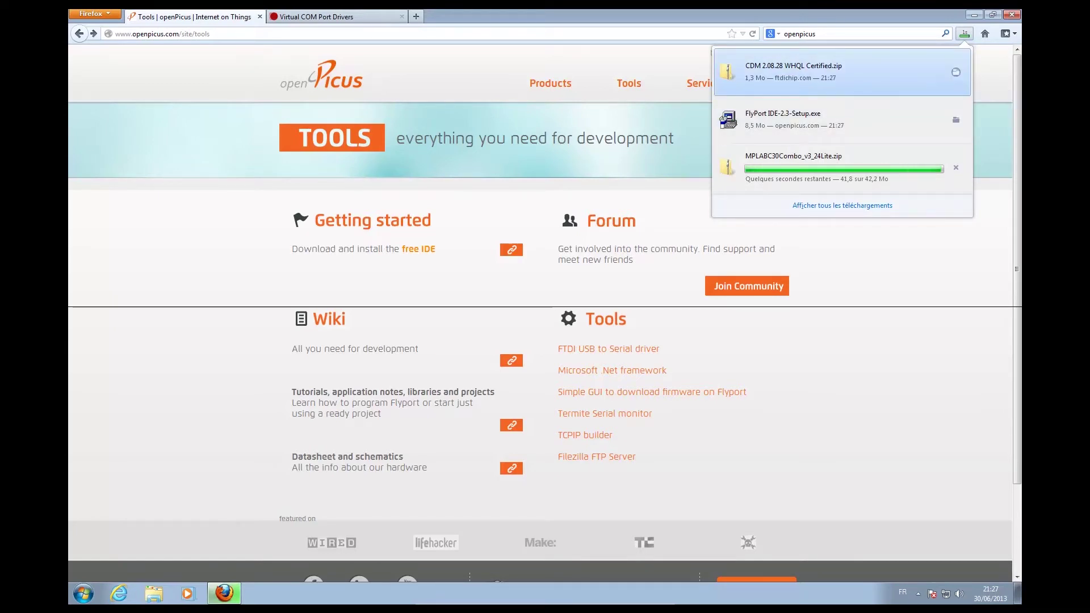
pyautogui.press('Escape')
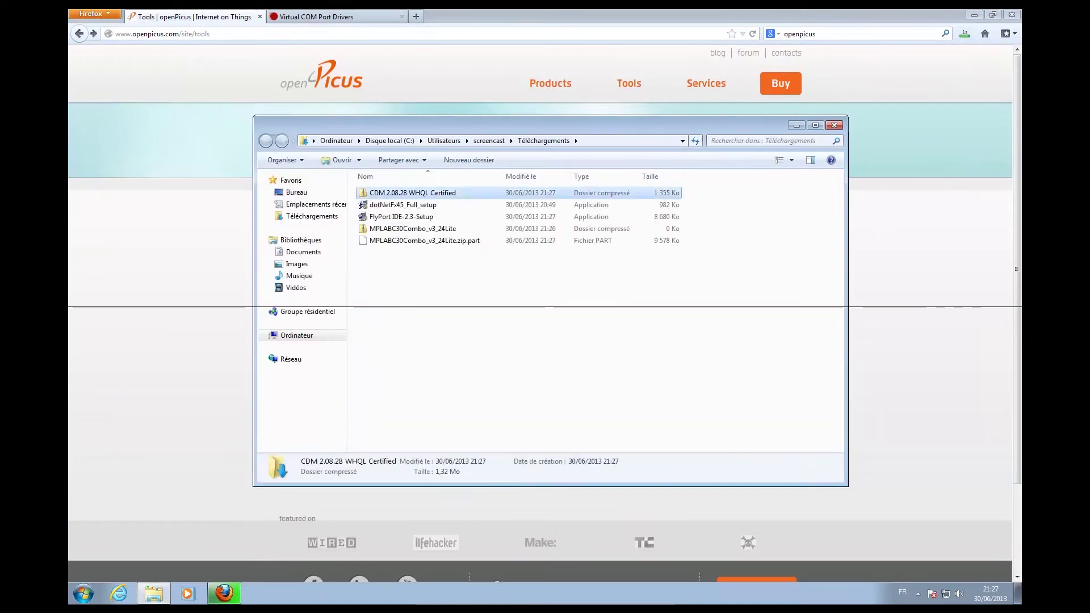
# Extract all files from the CDM 2.08.28 WHQL Certified zip into the suggested folder
pyautogui.rightClick(427, 191)
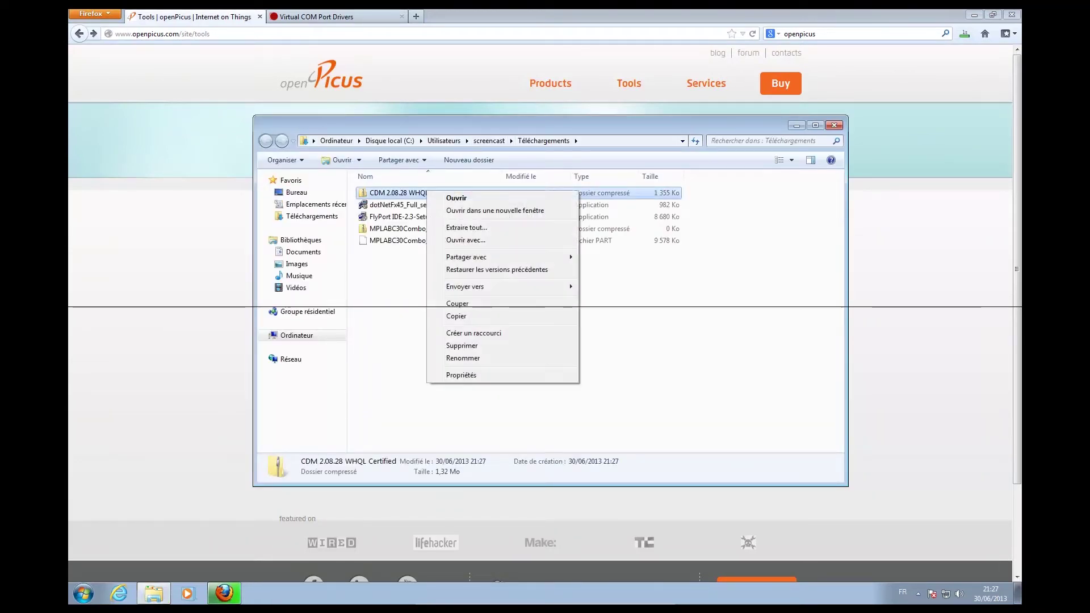
pyautogui.press('Up')
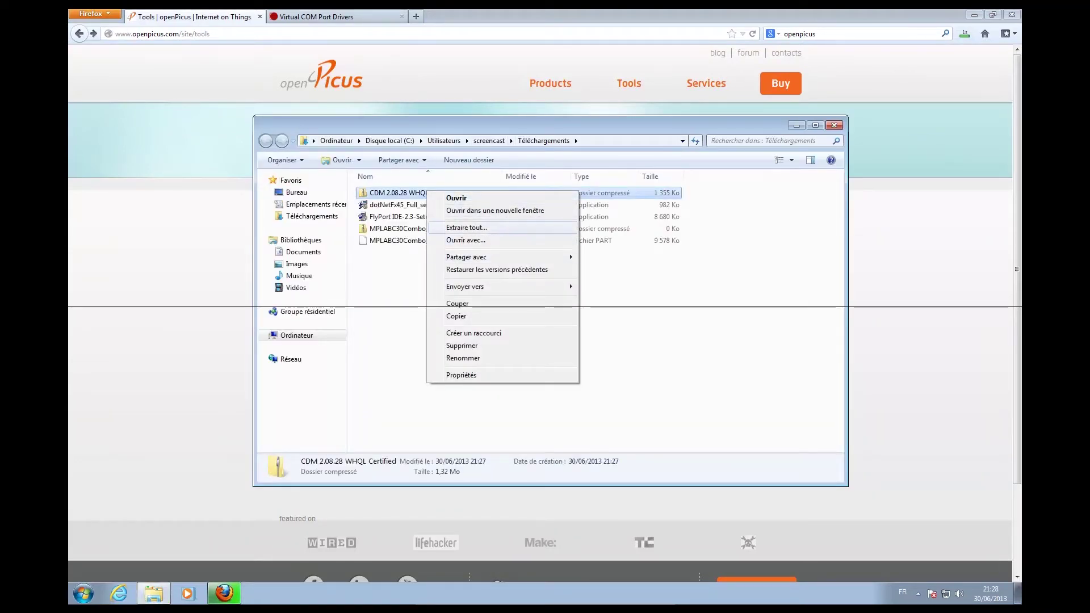
pyautogui.press('Return')
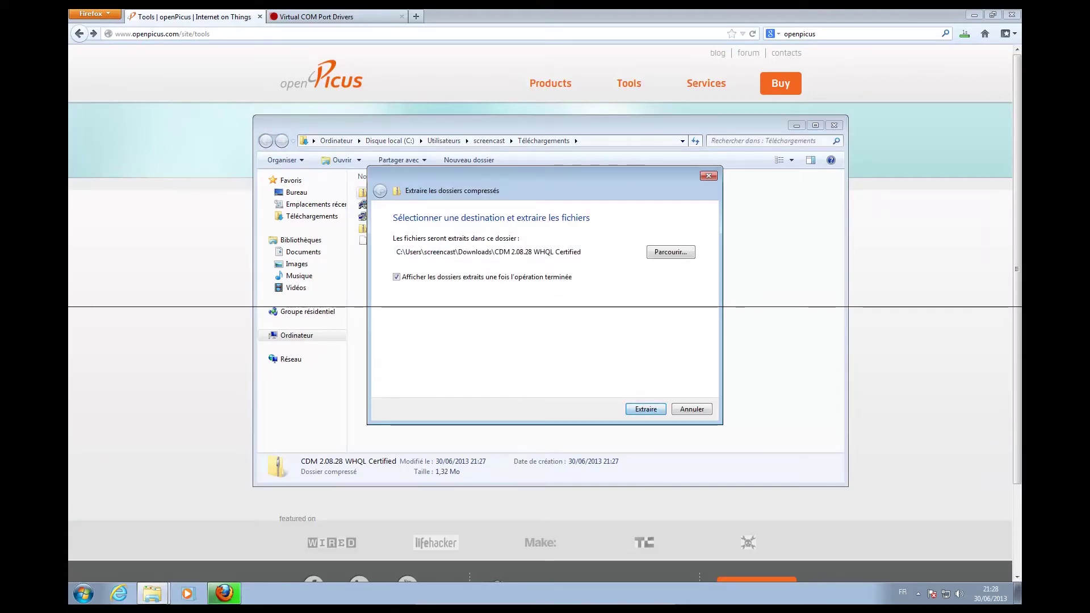
pyautogui.press('Return')
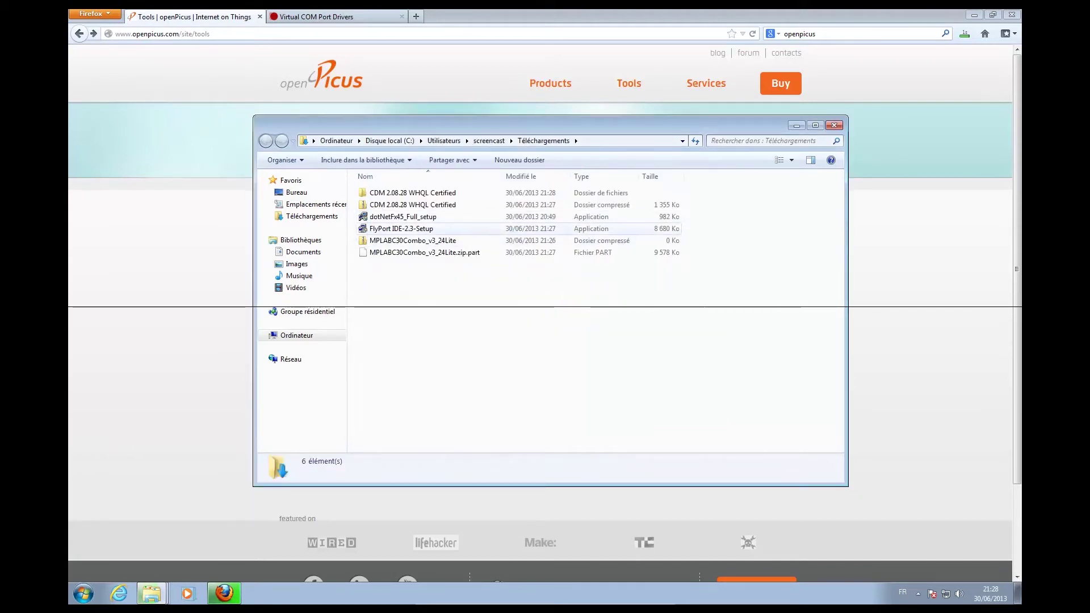
# Leave the unfinished MPLABC30Combo zip alone and open the extracted CDM 2.08.28 WHQL Certified folder
pyautogui.rightClick(397, 241)
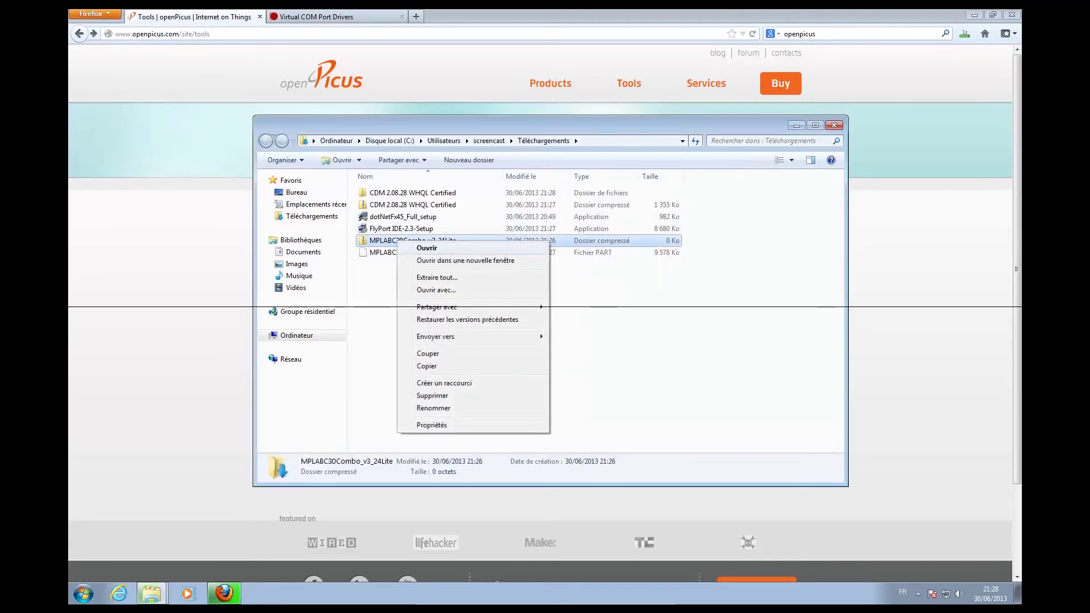
pyautogui.click(596, 329)
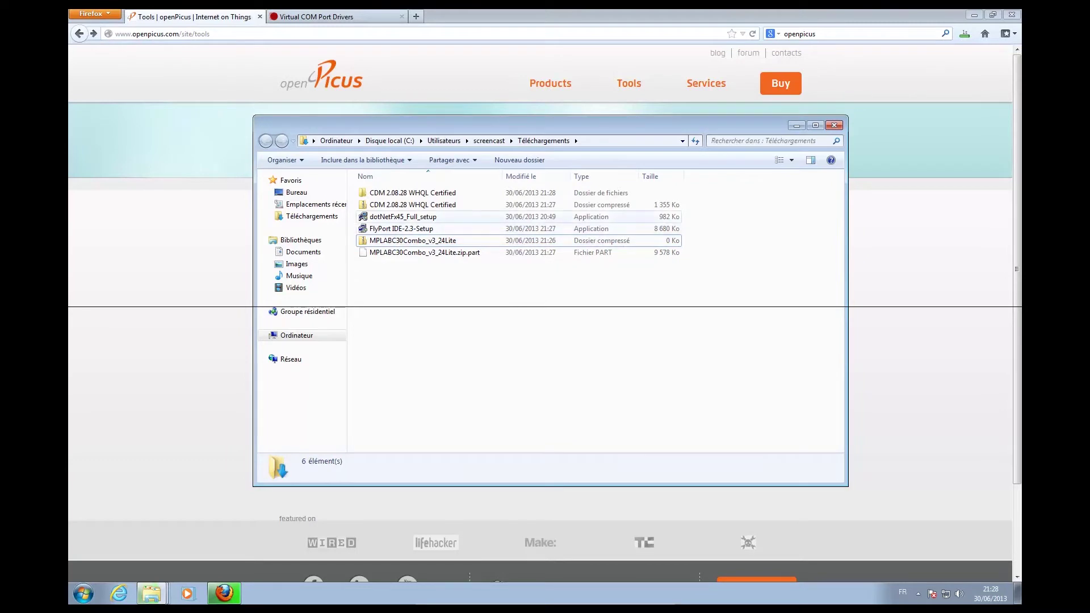
pyautogui.click(413, 193)
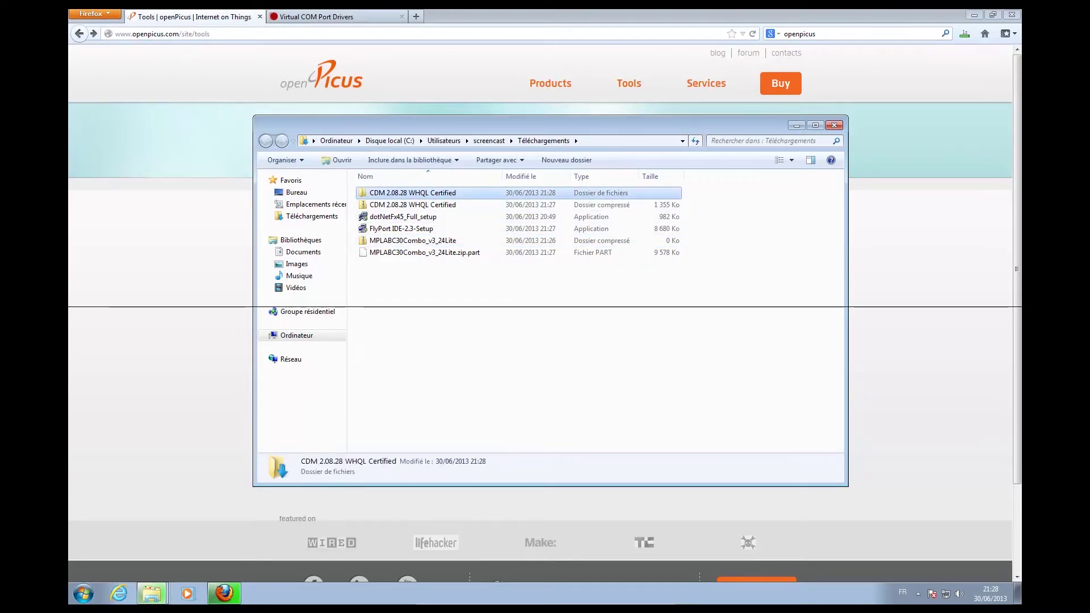
pyautogui.hotkey('alt', 'F4')
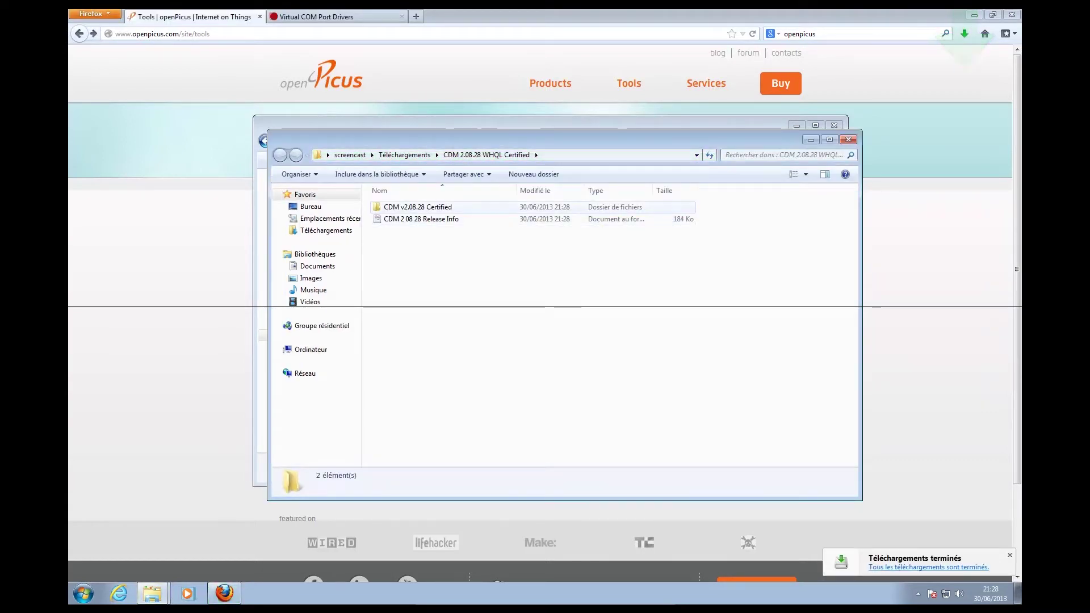
# Browse into CDM v2.08.28 Certified and its amd64 folder, then climb back up to Téléchargements
pyautogui.doubleClick(418, 207)
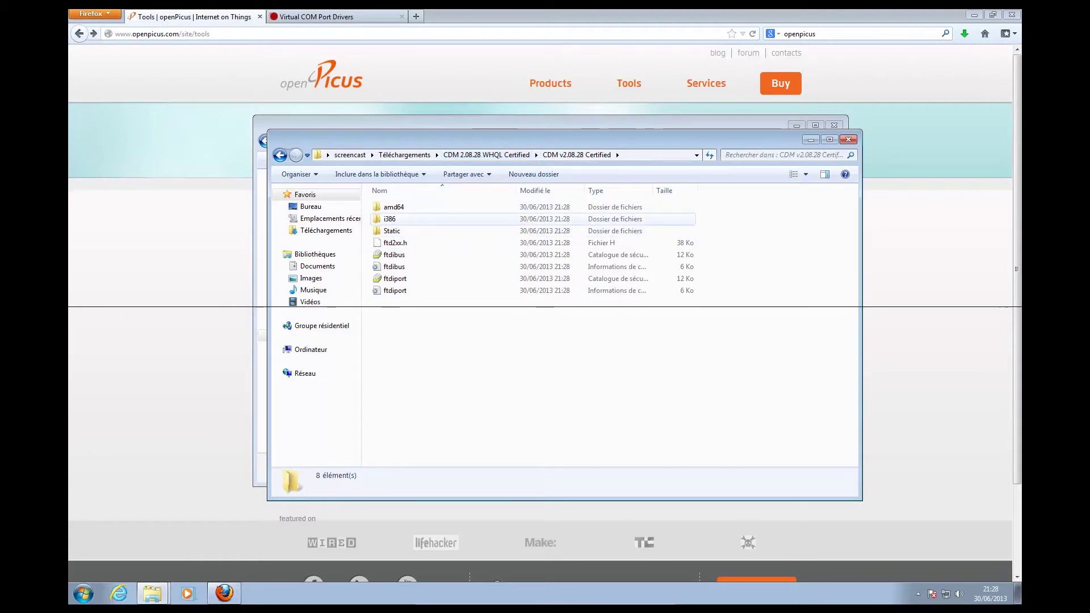
pyautogui.click(487, 154)
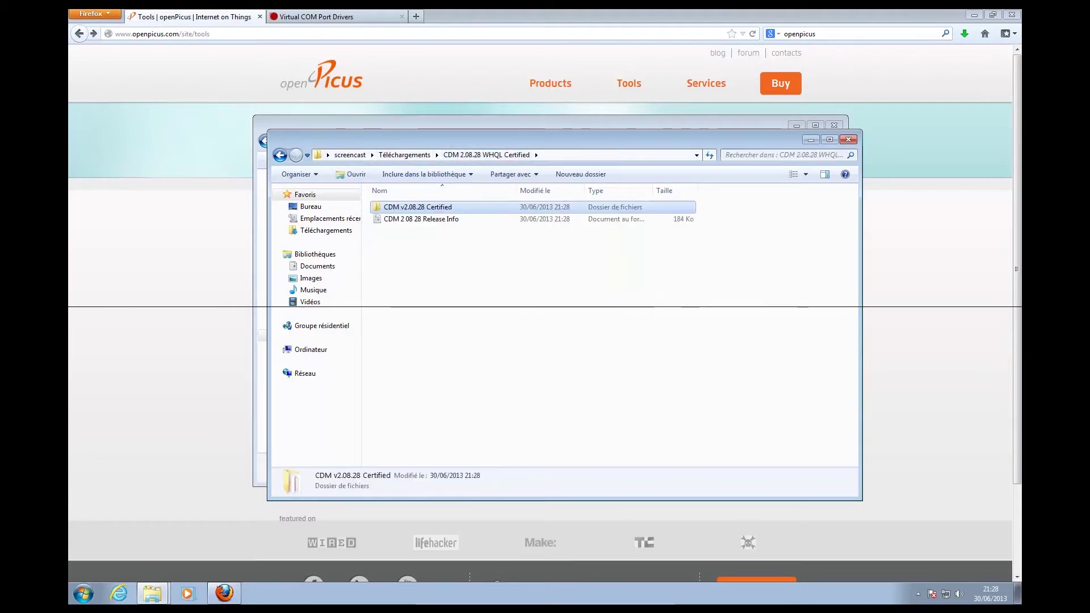
pyautogui.doubleClick(419, 207)
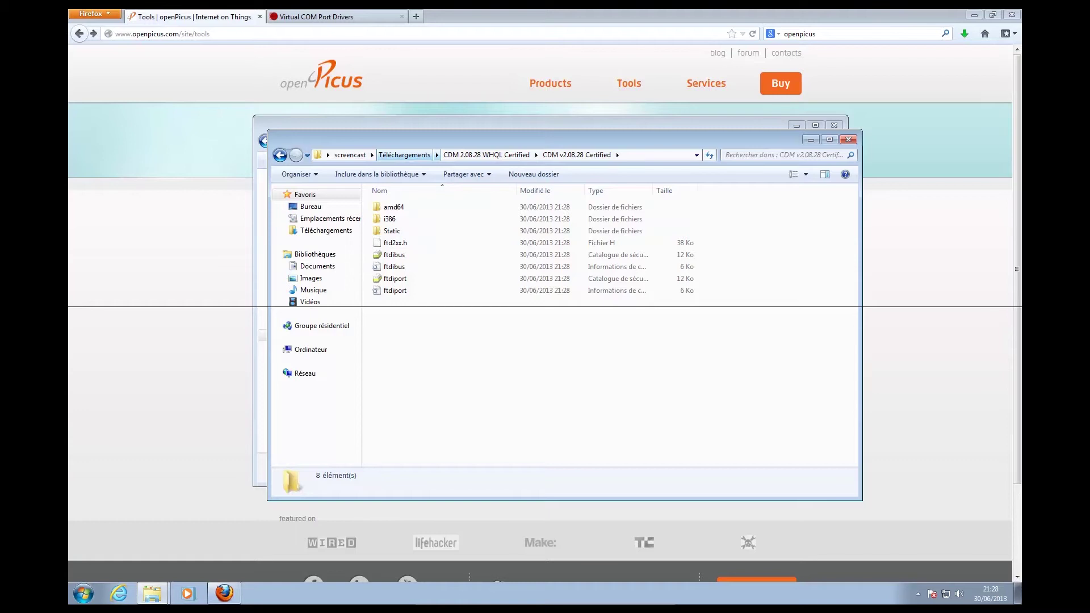
pyautogui.doubleClick(393, 207)
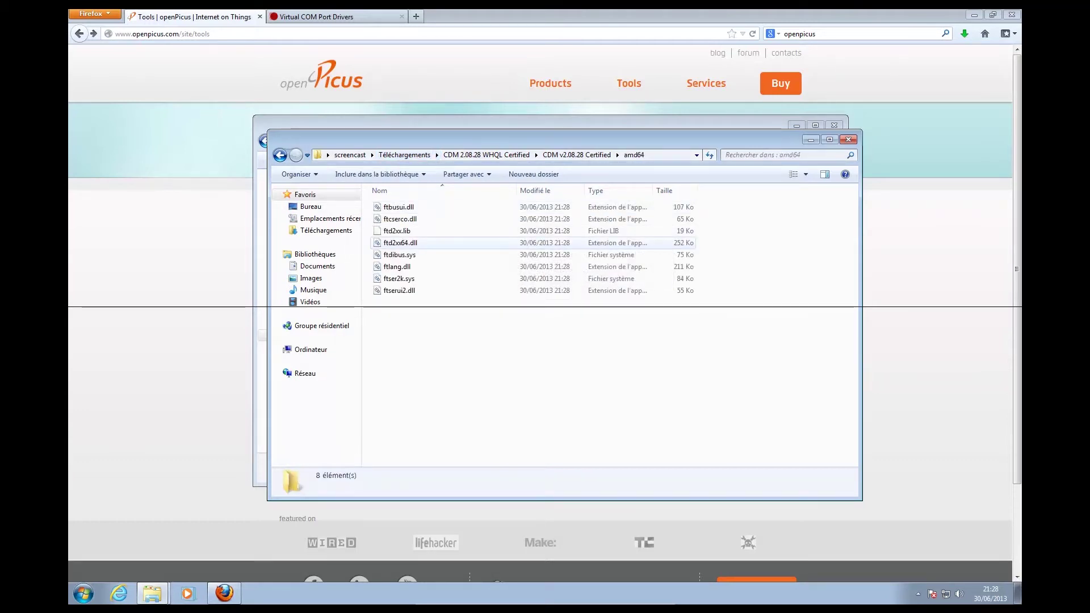
pyautogui.click(494, 155)
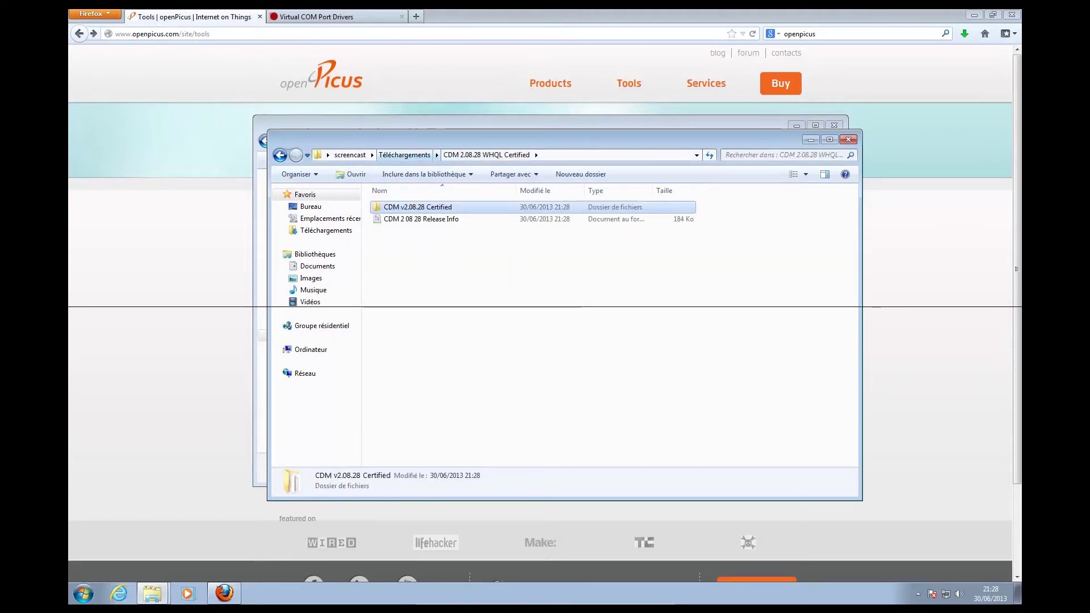
pyautogui.click(404, 155)
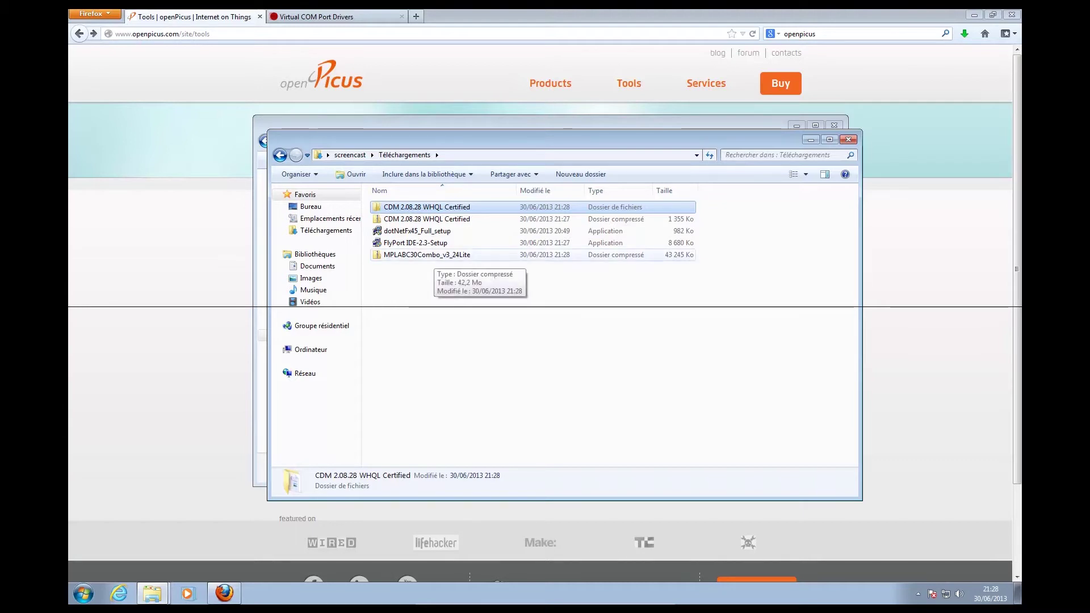
# Open the FTDI USB to Serial driver page in Firefox, then return Explorer to Téléchargements
pyautogui.click(224, 593)
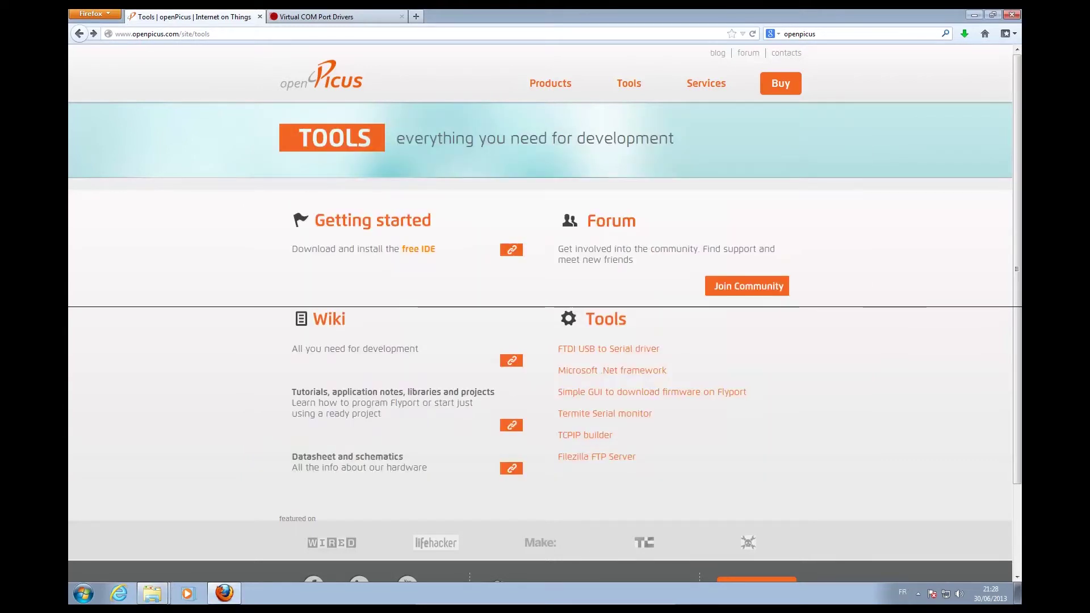
pyautogui.click(609, 348)
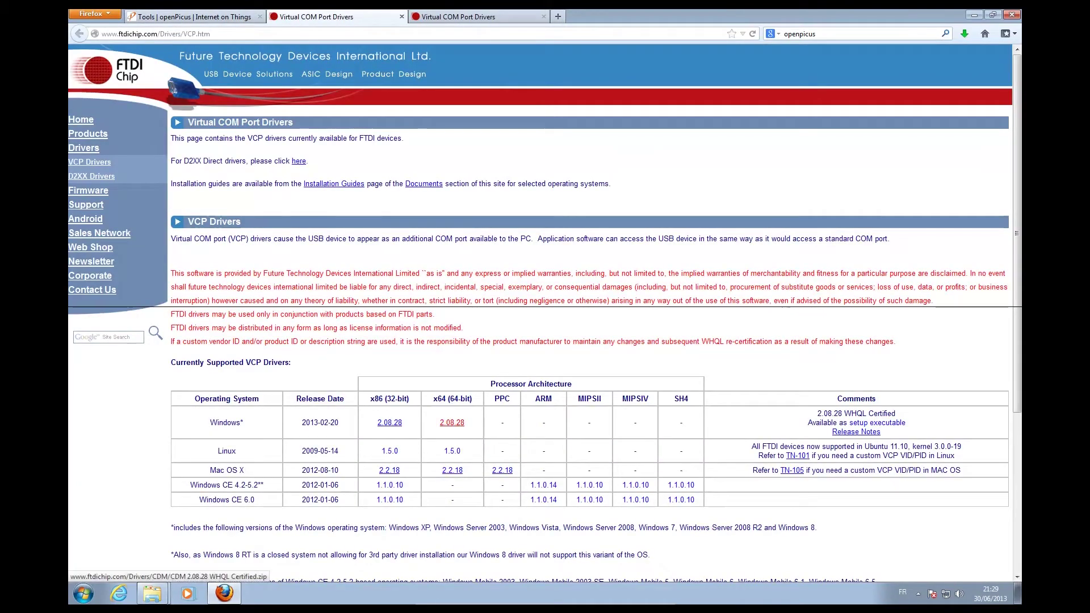
pyautogui.moveTo(152, 593)
pyautogui.click(151, 549)
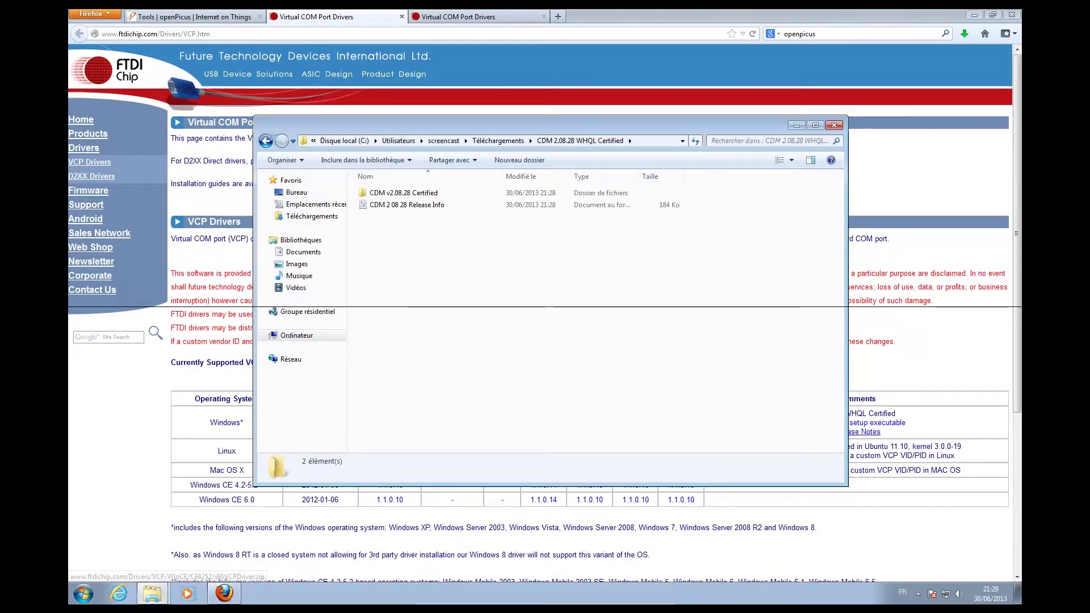
pyautogui.click(497, 140)
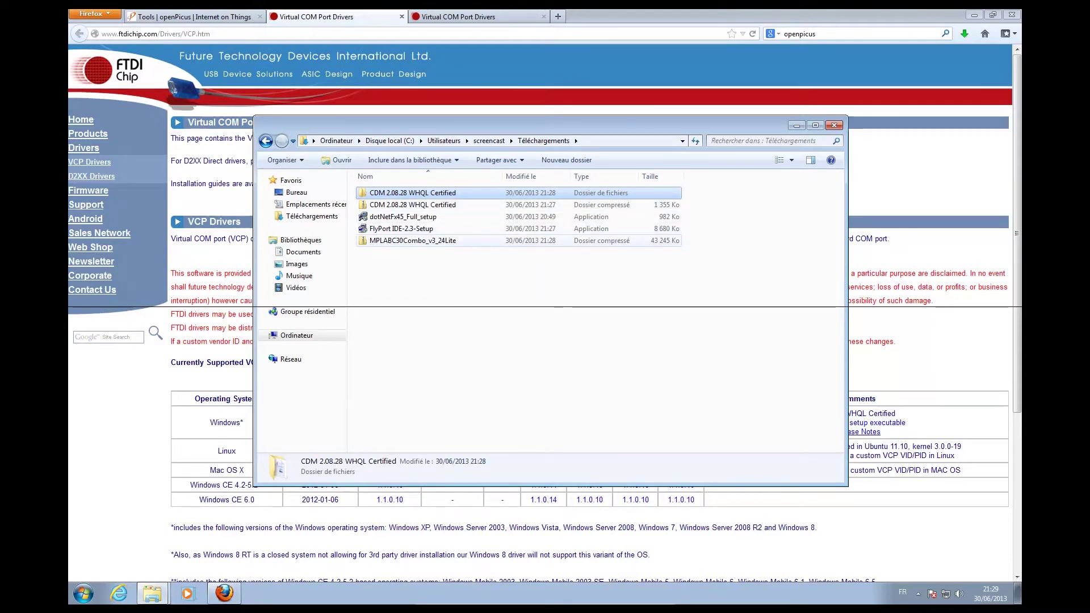
# Extract the MPLABC30Combo_v3_24Lite archive into the suggested folder
pyautogui.rightClick(410, 240)
pyautogui.click(449, 278)
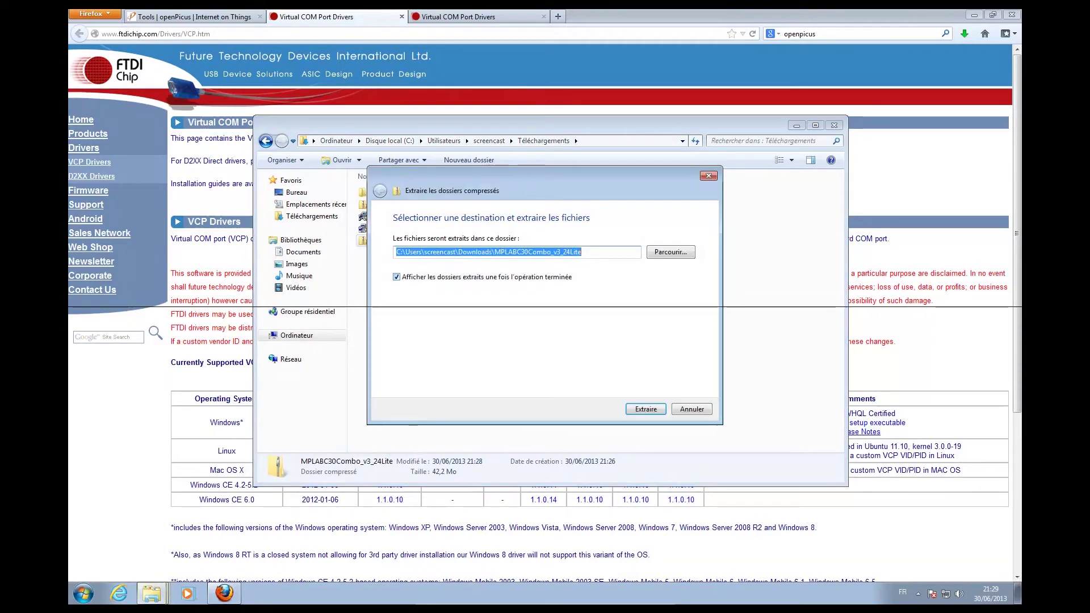
pyautogui.press('Return')
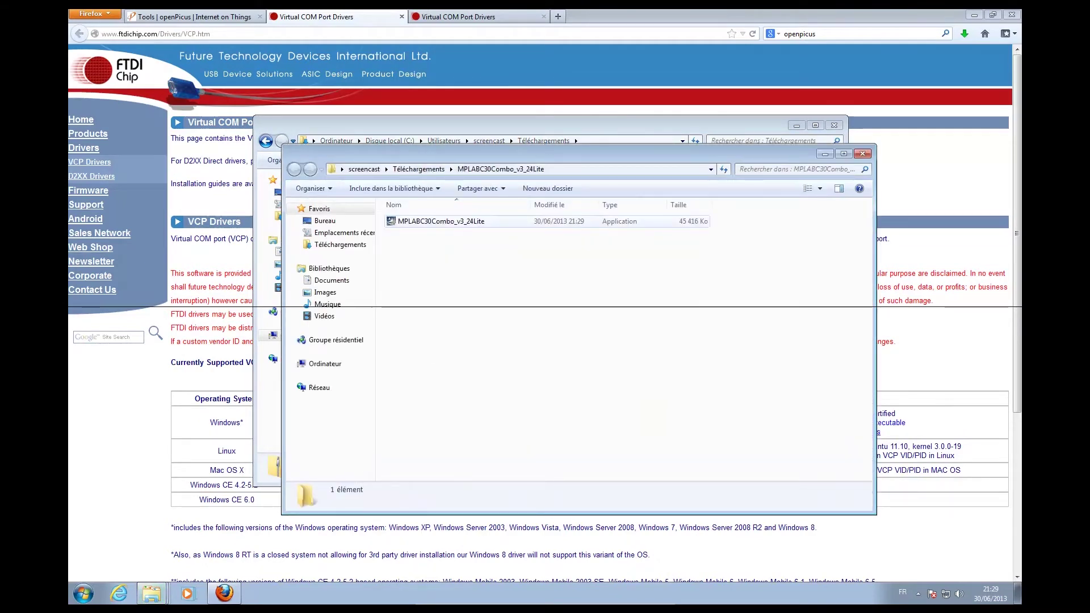
# Launch the extracted MPLABC30Combo_v3_24Lite installer with administrator permission
pyautogui.doubleClick(449, 221)
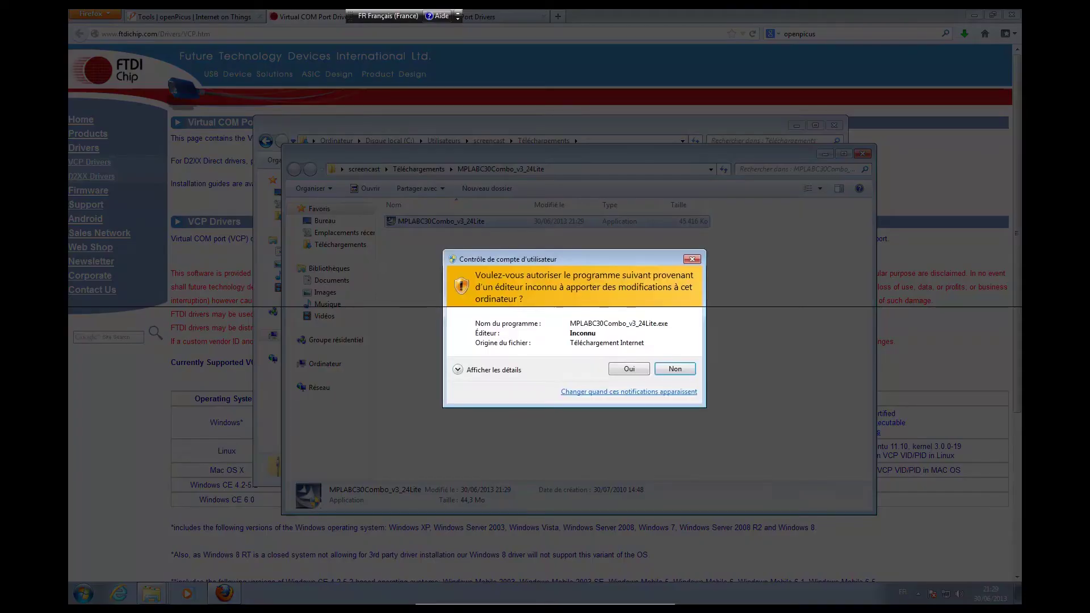
pyautogui.click(629, 369)
pyautogui.press('Return')
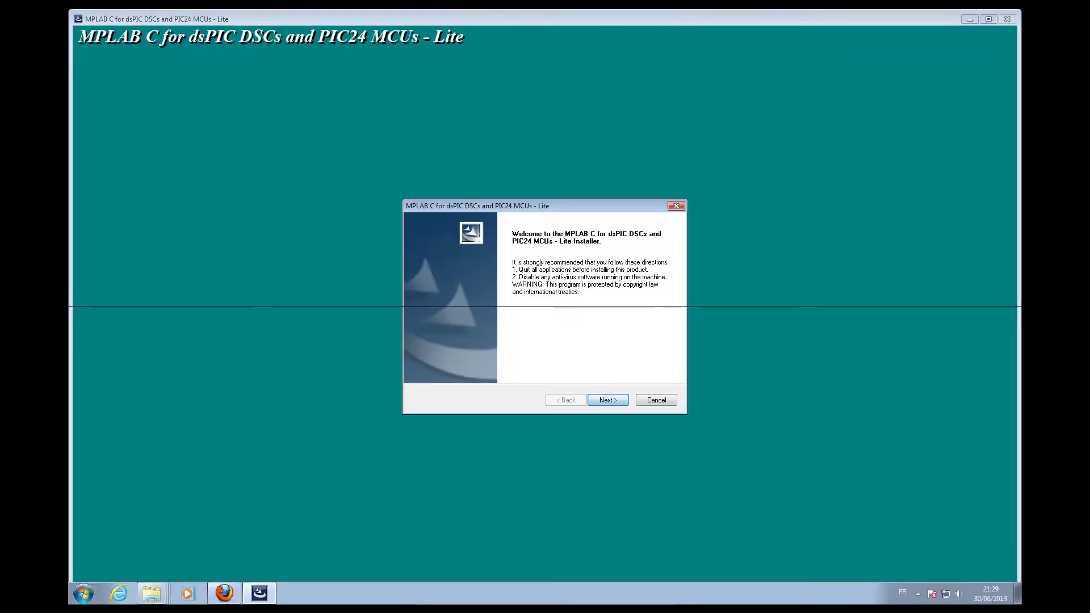
# Accept the licence, choose all users and Complete setup, add to PATH and register with MPLAB IDE
pyautogui.press('Return')
pyautogui.click(421, 357)
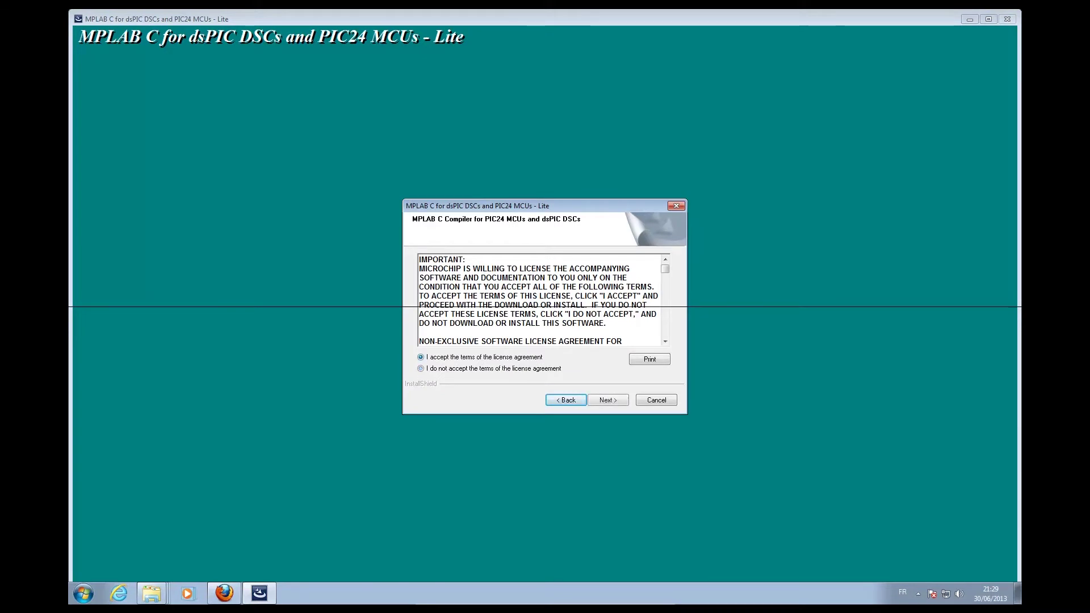
pyautogui.click(608, 400)
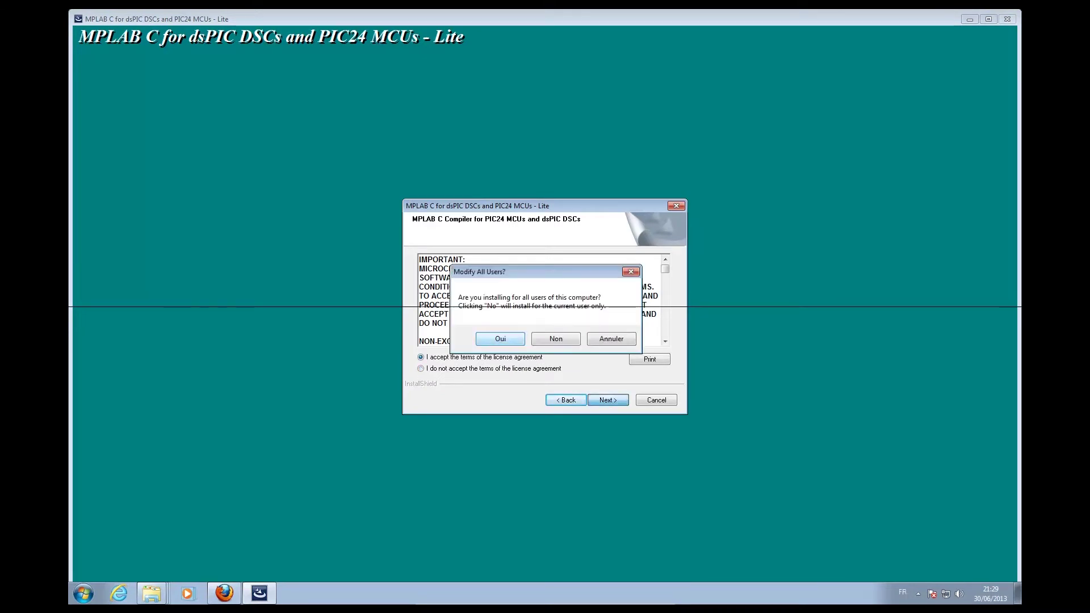
pyautogui.press('Return')
pyautogui.press('Return')
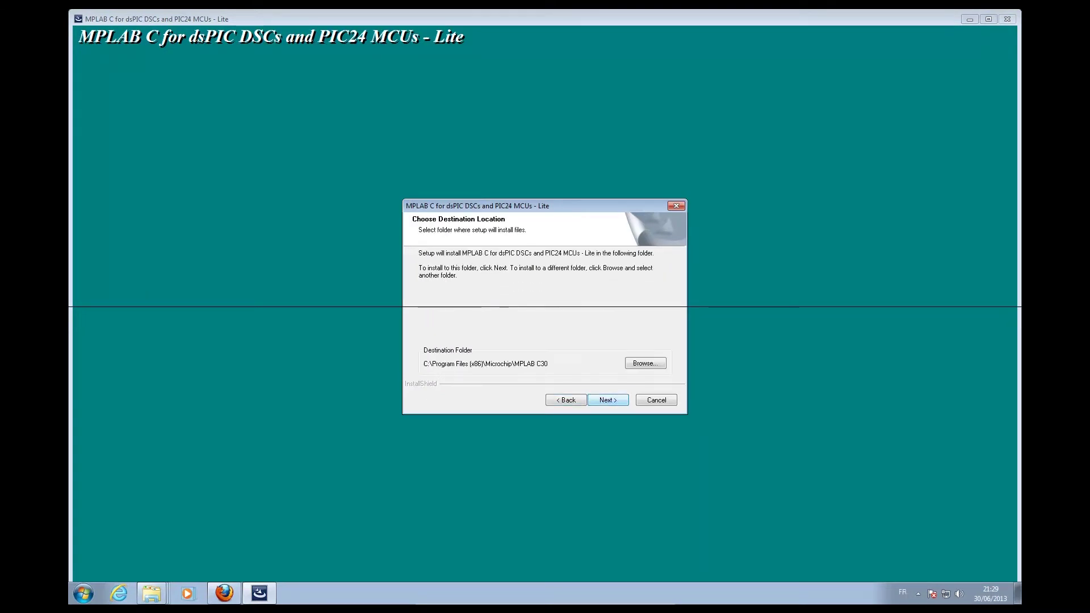
pyautogui.press('Return')
pyautogui.press('Return')
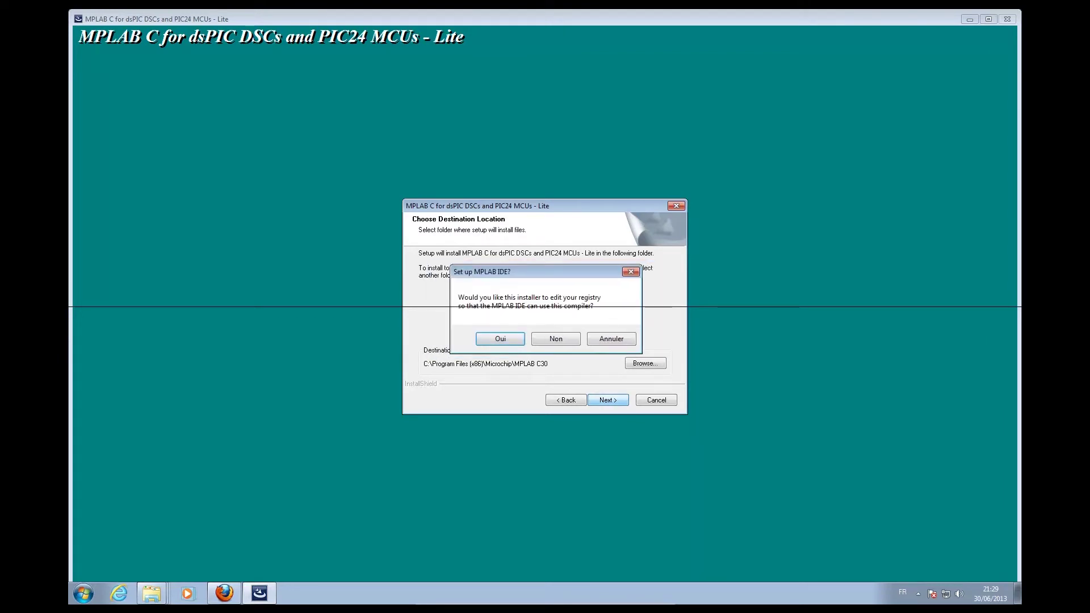
pyautogui.press('Return')
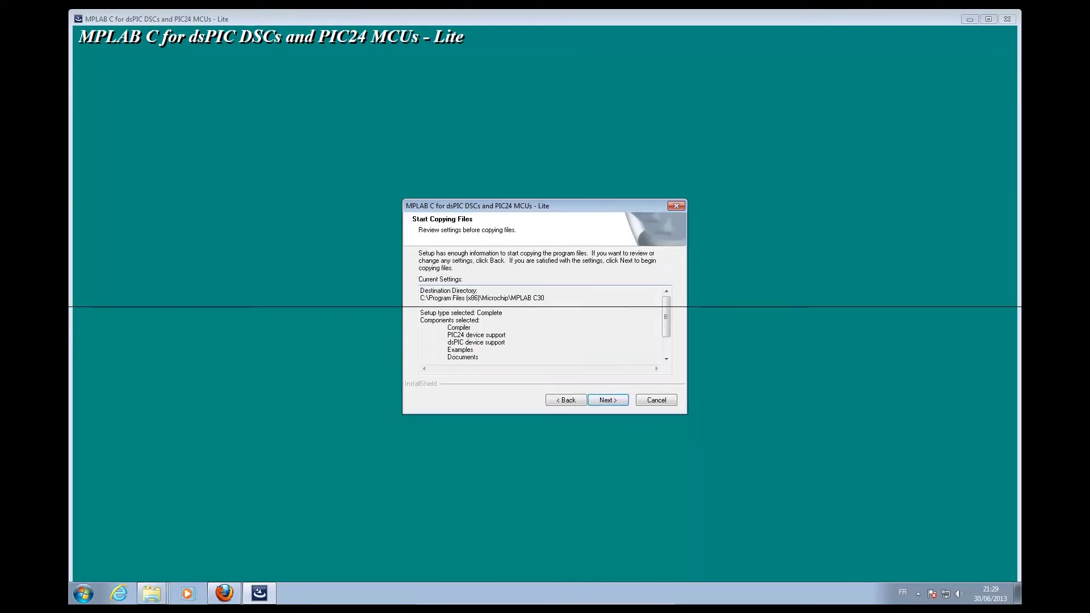
pyautogui.press('Return')
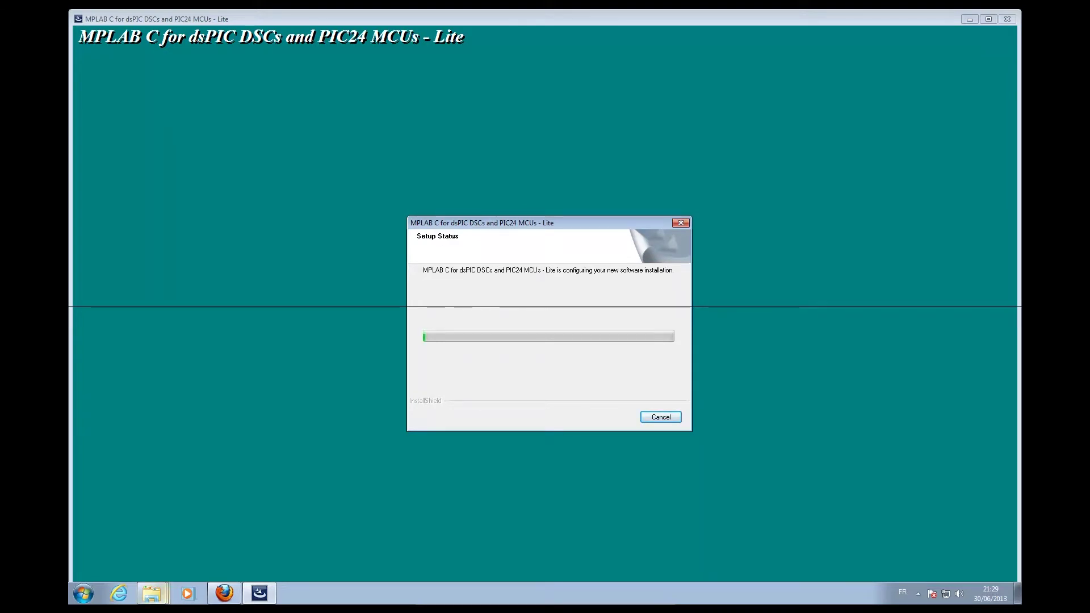
# Wait for the C30 compiler files to finish copying, then click Finish in the wizard
pyautogui.click(151, 593)
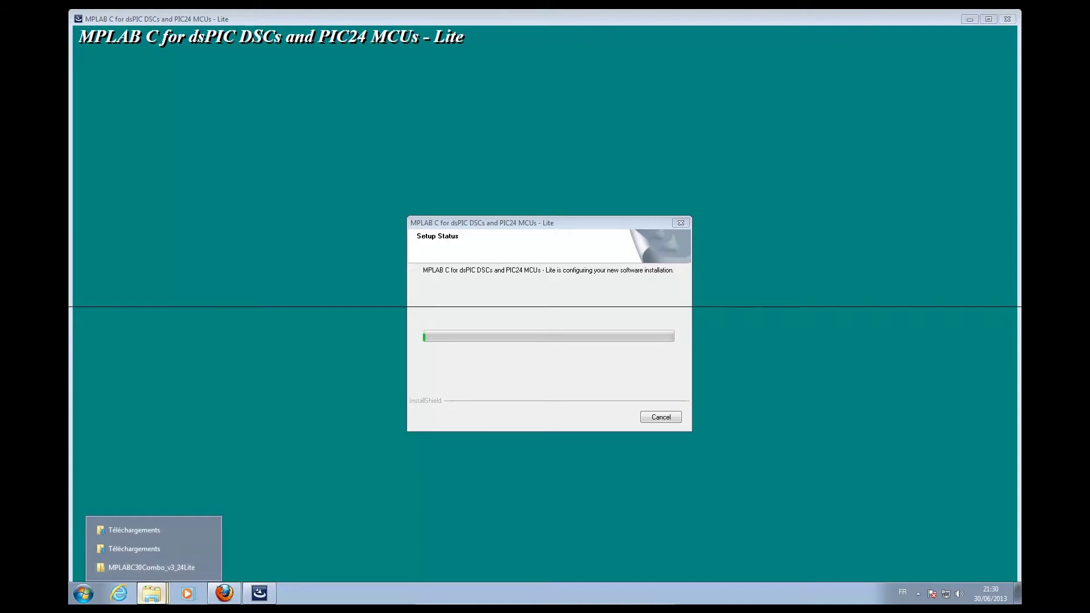
pyautogui.click(147, 549)
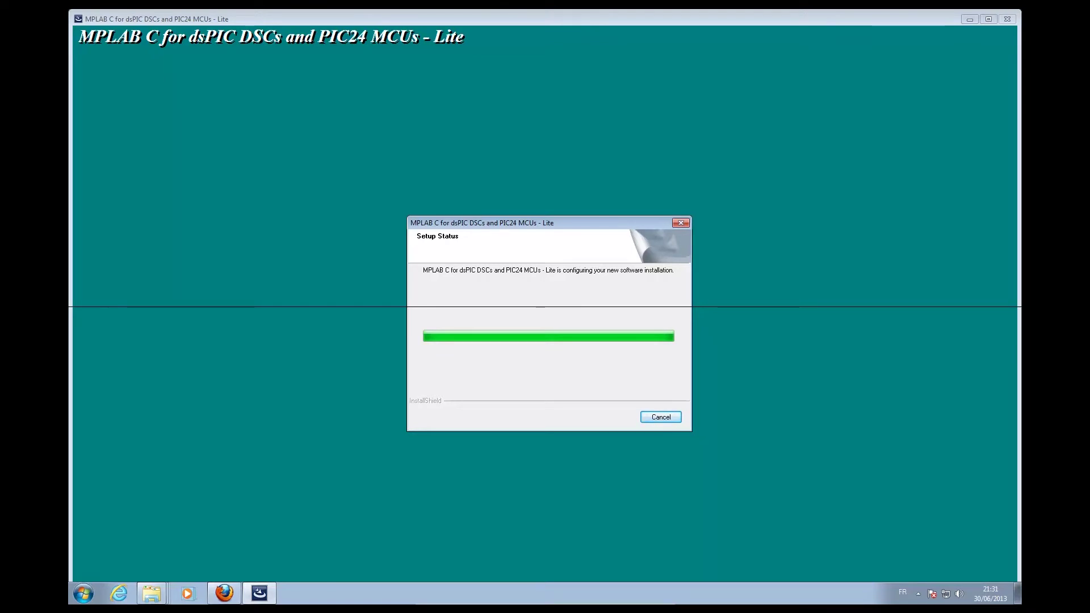
pyautogui.press('Return')
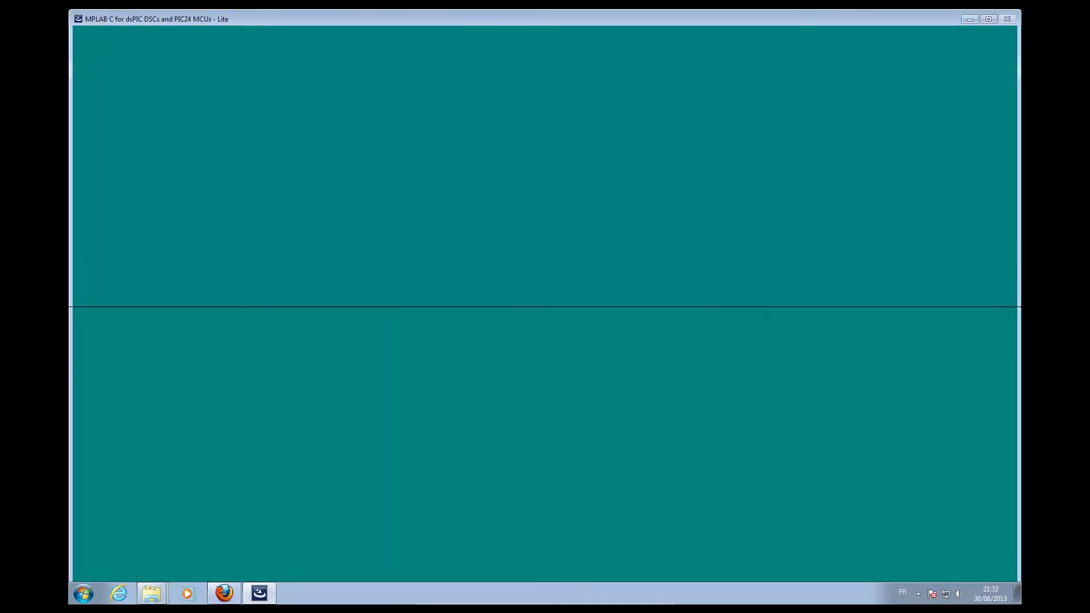
# Launch FlyPort IDE-2.3-Setup from Téléchargements and allow it to run
pyautogui.click(151, 593)
pyautogui.click(154, 560)
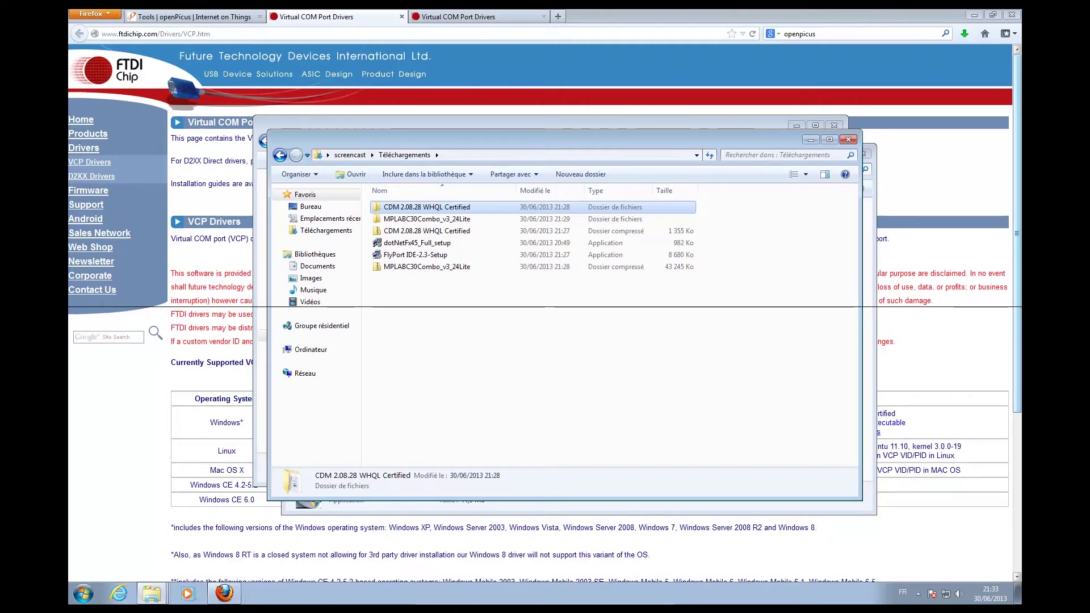
pyautogui.doubleClick(422, 254)
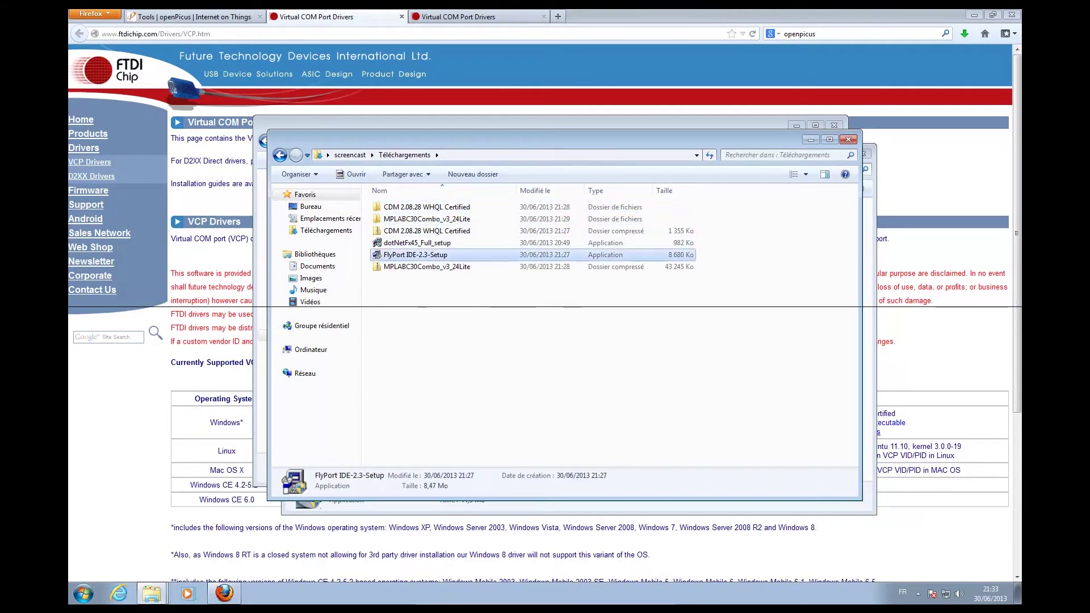
pyautogui.click(615, 355)
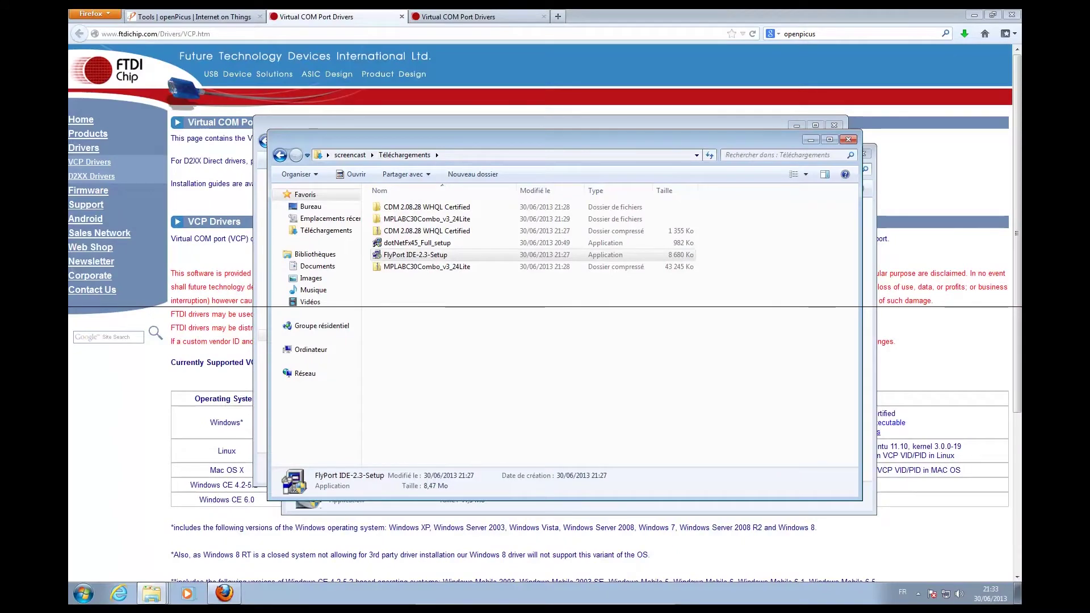
# Keep the default language, confirm installation, accept the licence and keep C:\Program Files (x86)\FlyPort IDE
pyautogui.press('Return')
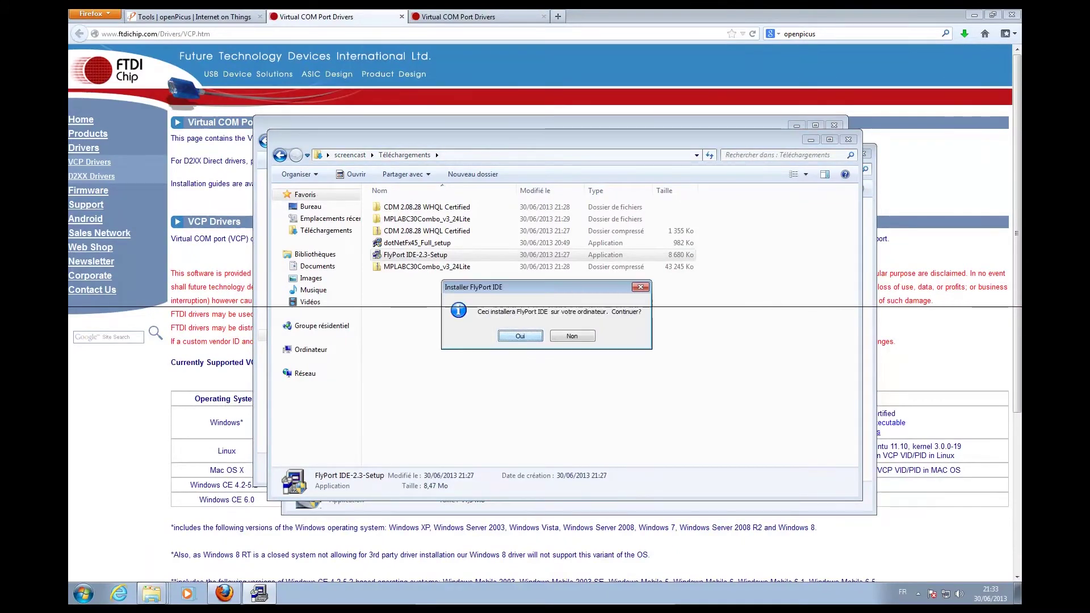
pyautogui.press('Return')
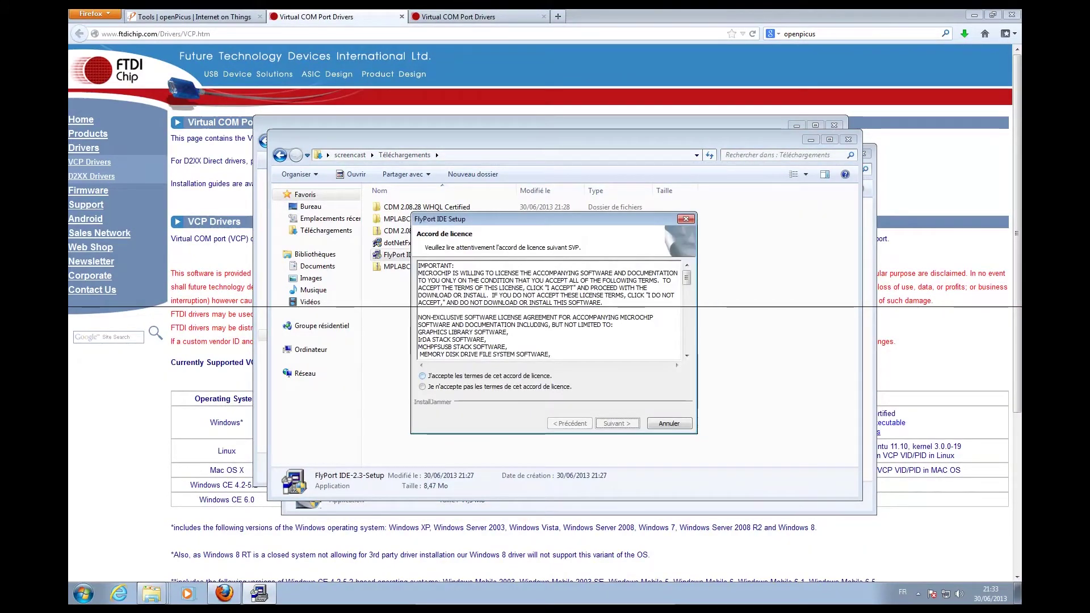
pyautogui.press('Return')
pyautogui.press('Return')
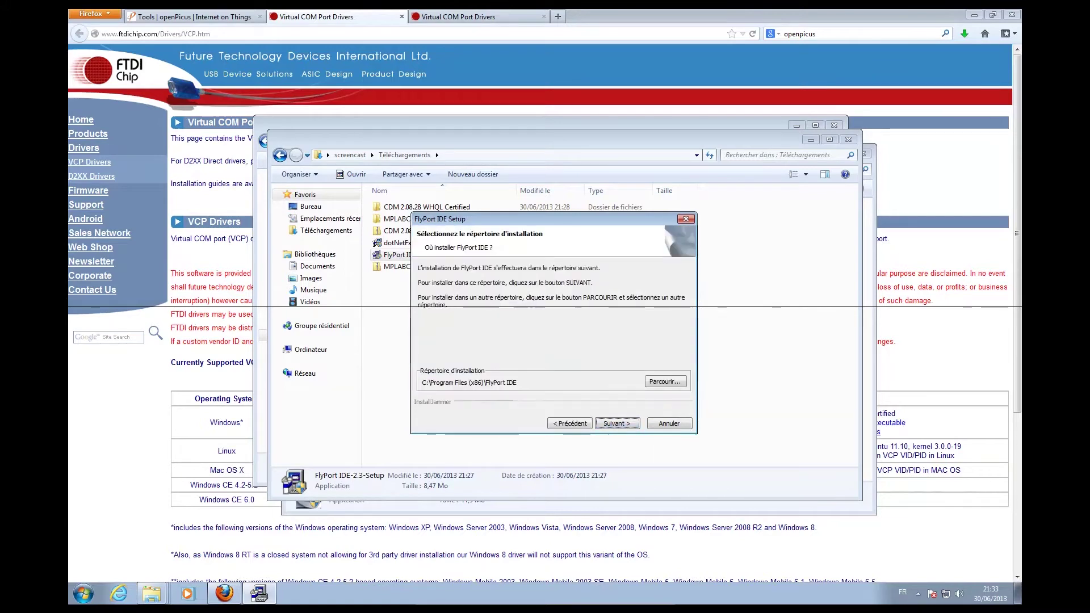
pyautogui.press('Return')
pyautogui.press('Return')
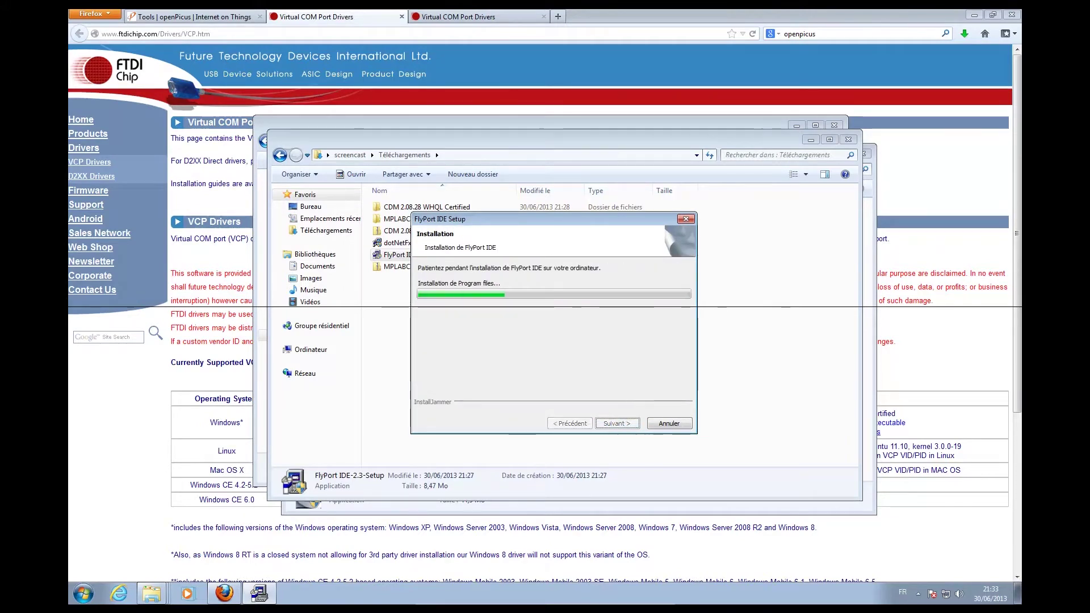
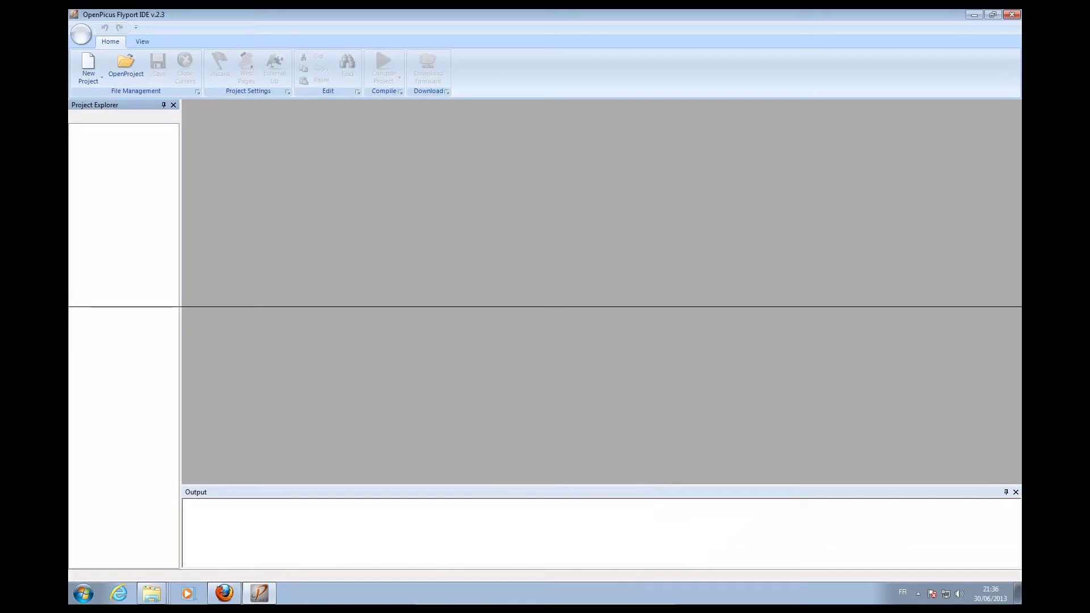
# Minimize the empty FlyPort IDE to reveal the Downloads folder and driver webpage
pyautogui.click(974, 15)
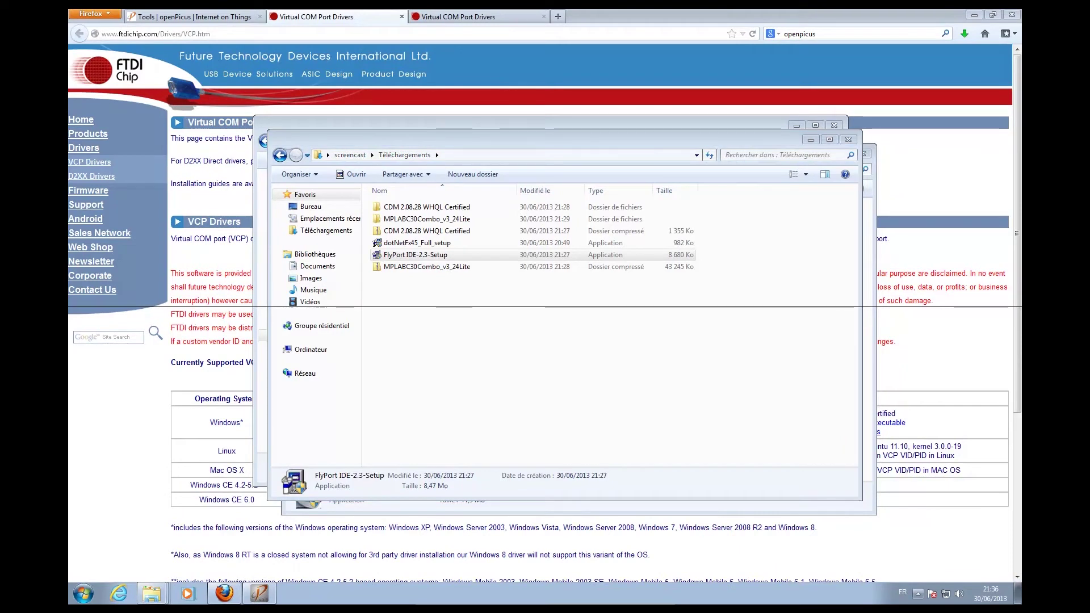
# Skip the Windows Update search and close the failed FT232R USB UART driver installation message
pyautogui.click(918, 593)
pyautogui.click(936, 544)
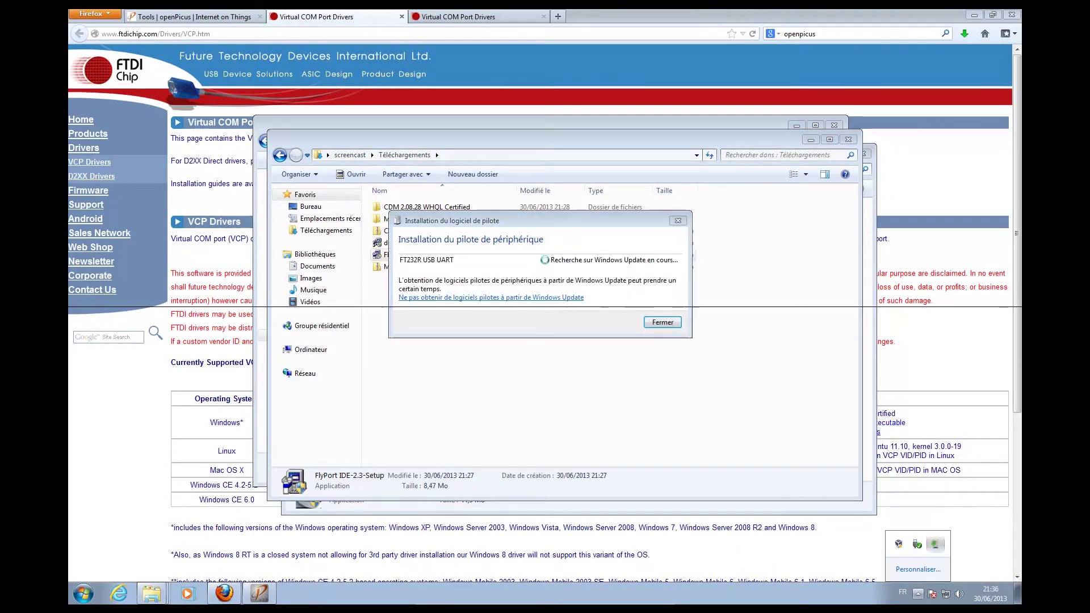
pyautogui.click(491, 297)
pyautogui.click(568, 308)
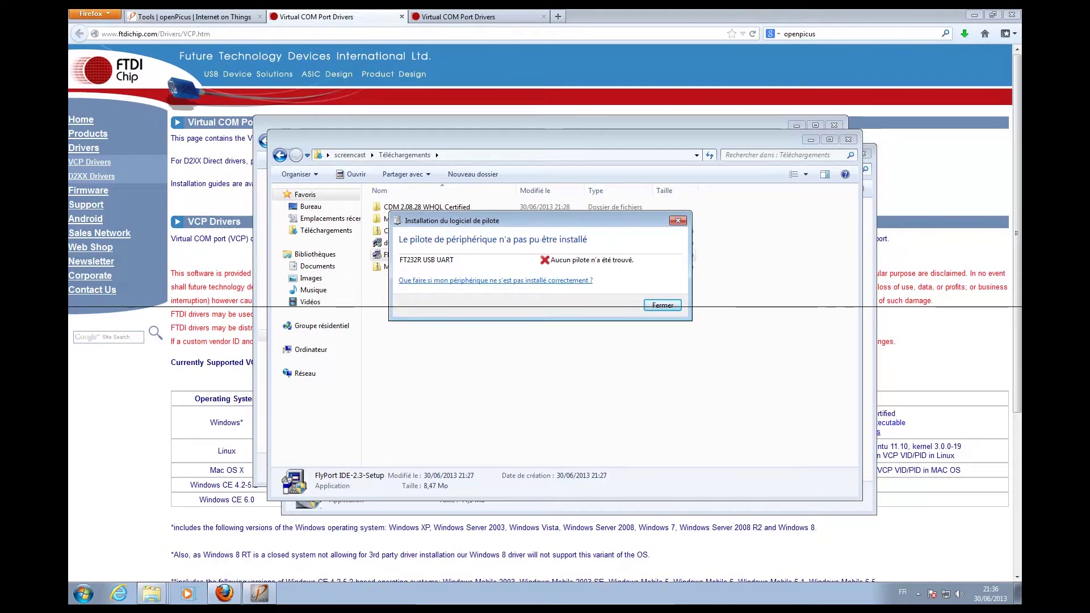
pyautogui.click(662, 300)
# Open Computer Management from Ordinateur > Gérer and show the Device Manager list
pyautogui.rightClick(311, 349)
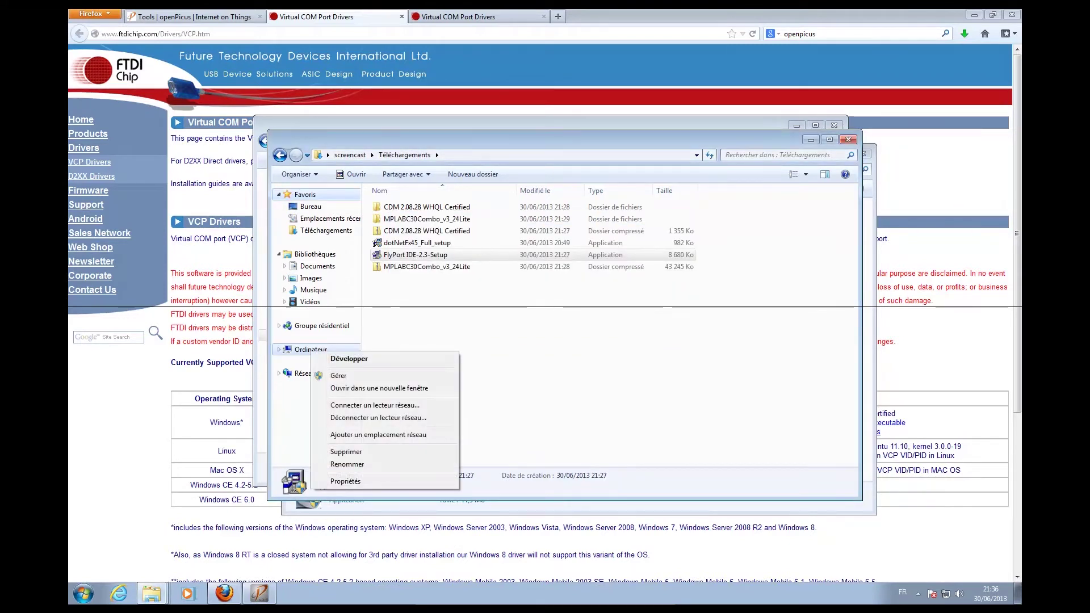
pyautogui.click(339, 376)
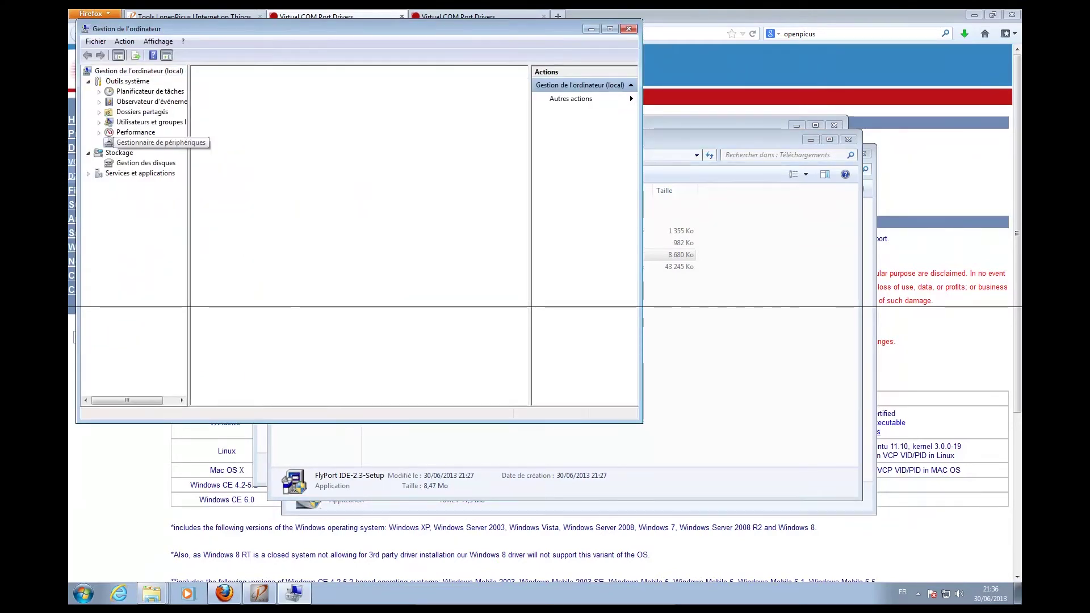
pyautogui.click(161, 143)
# Start updating the FT232R USB UART driver from a folder, choosing Téléchargements
pyautogui.rightClick(263, 90)
pyautogui.click(317, 97)
pyautogui.click(317, 272)
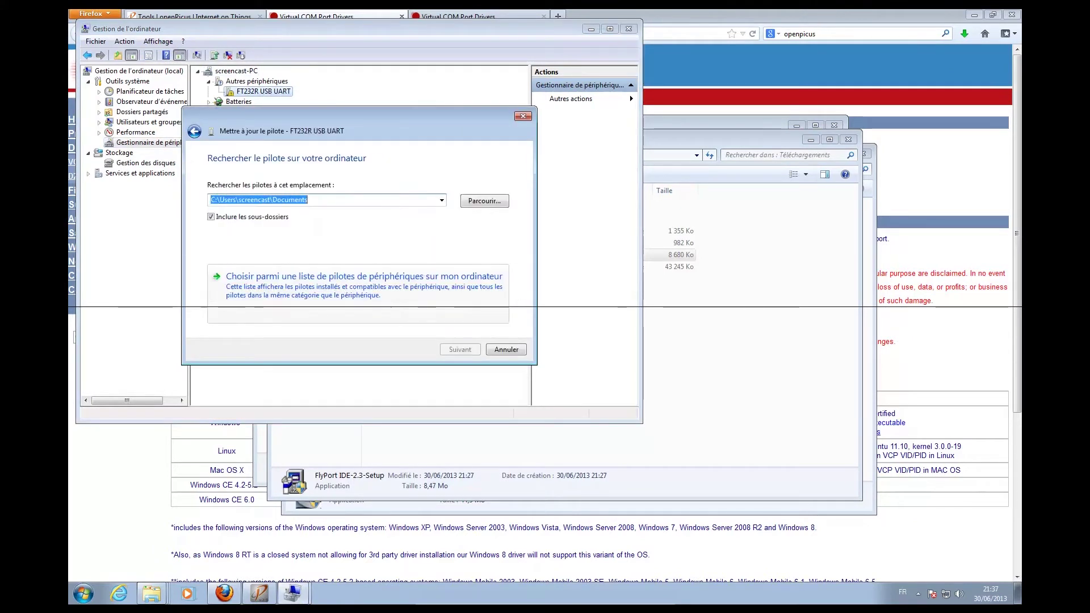
pyautogui.click(484, 200)
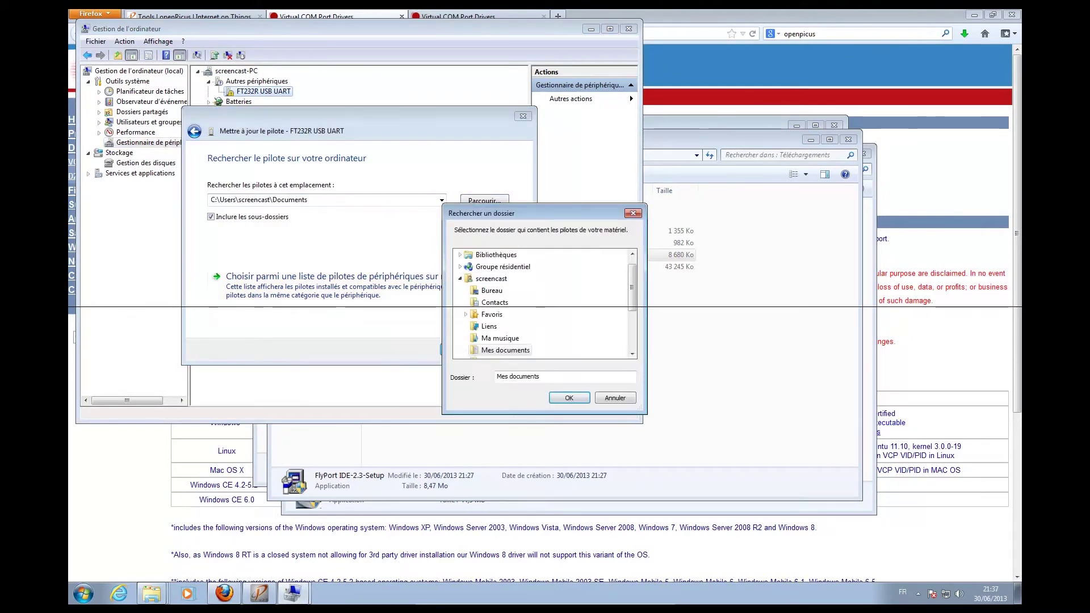
pyautogui.scroll(-2, 525, 307)
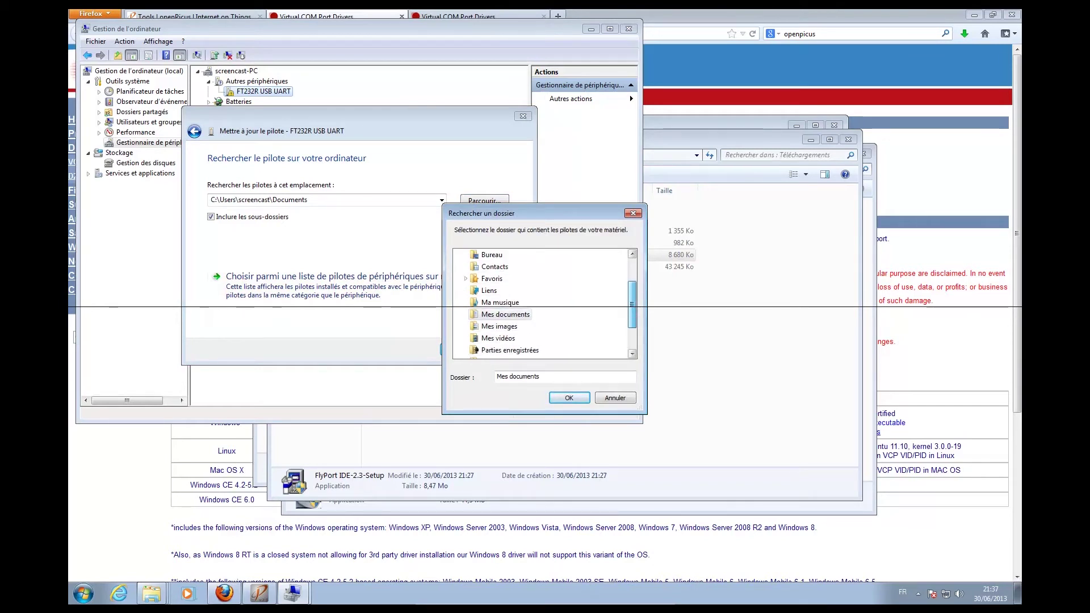
pyautogui.moveTo(631, 310); pyautogui.dragTo(632, 328)
pyautogui.click(506, 325)
pyautogui.click(570, 398)
# Install the USB Serial Converter driver from the CDM folder in Téléchargements
pyautogui.click(484, 200)
pyautogui.click(530, 315)
pyautogui.click(570, 398)
pyautogui.click(462, 349)
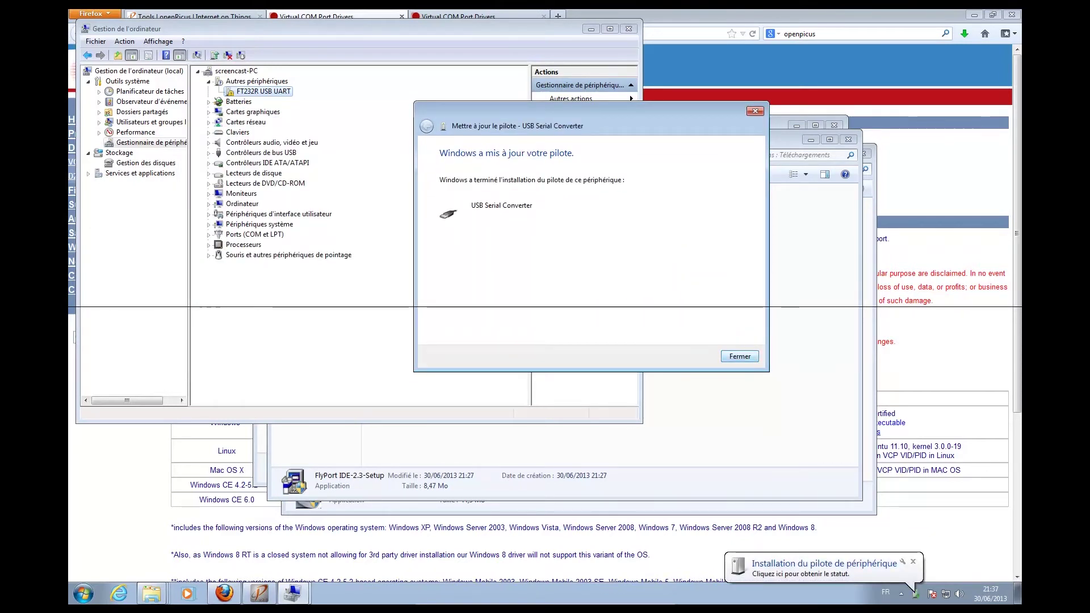
pyautogui.press('Return')
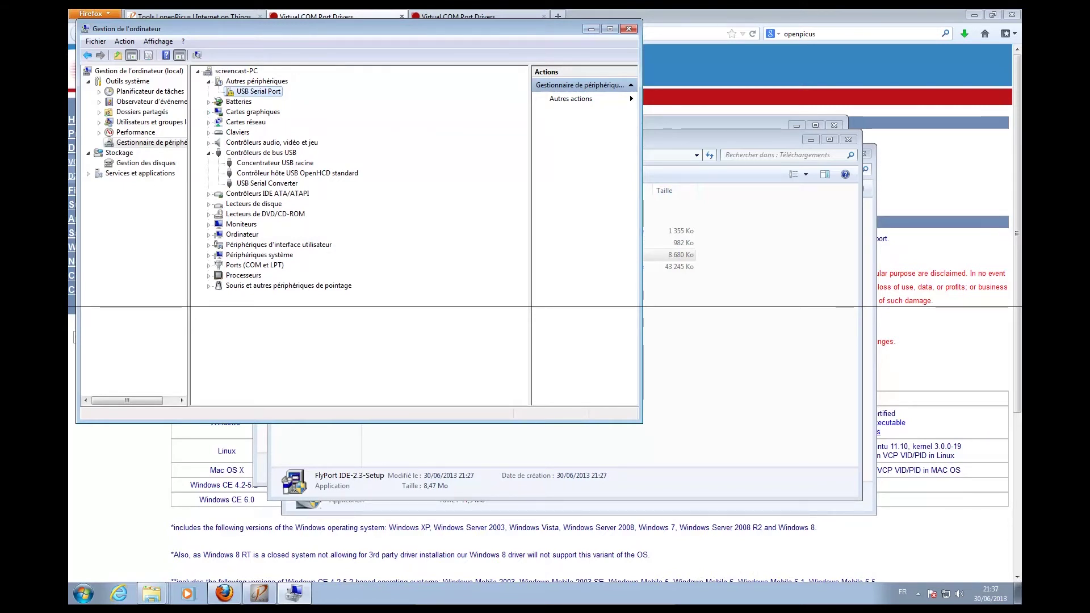
# Scan for hardware changes and open the USB Serial Port properties
pyautogui.rightClick(247, 90)
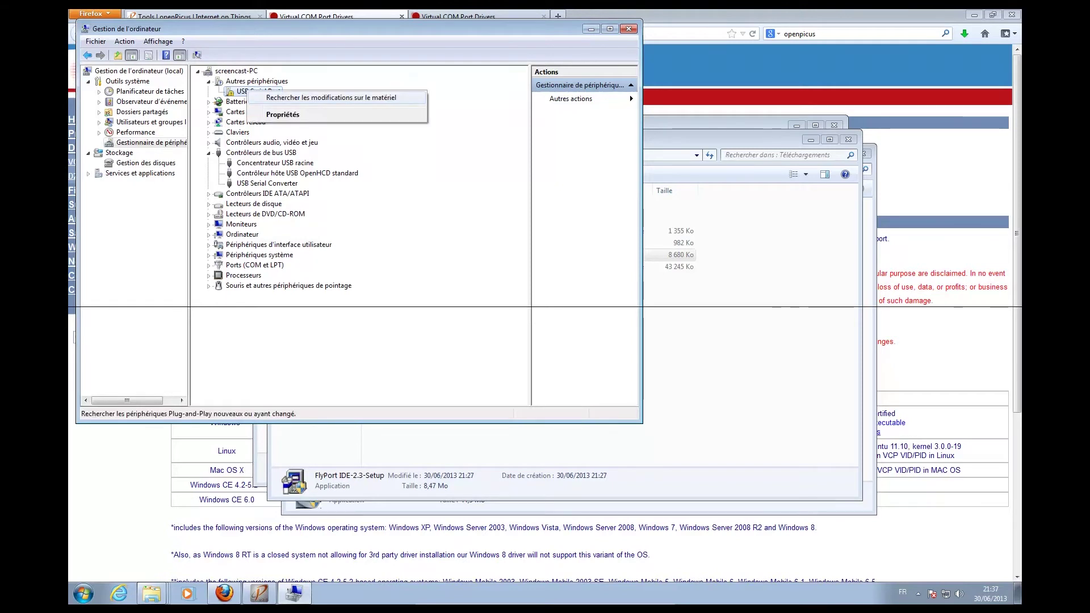
pyautogui.press('Return')
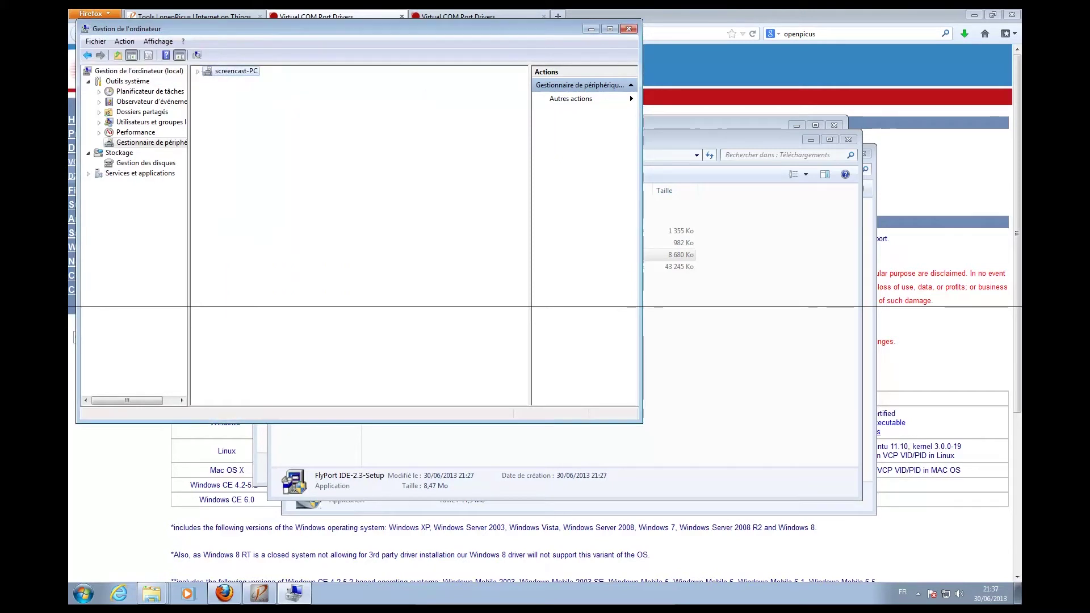
pyautogui.hotkey('shift', 'F10')
pyautogui.press('Down')
pyautogui.press('Return')
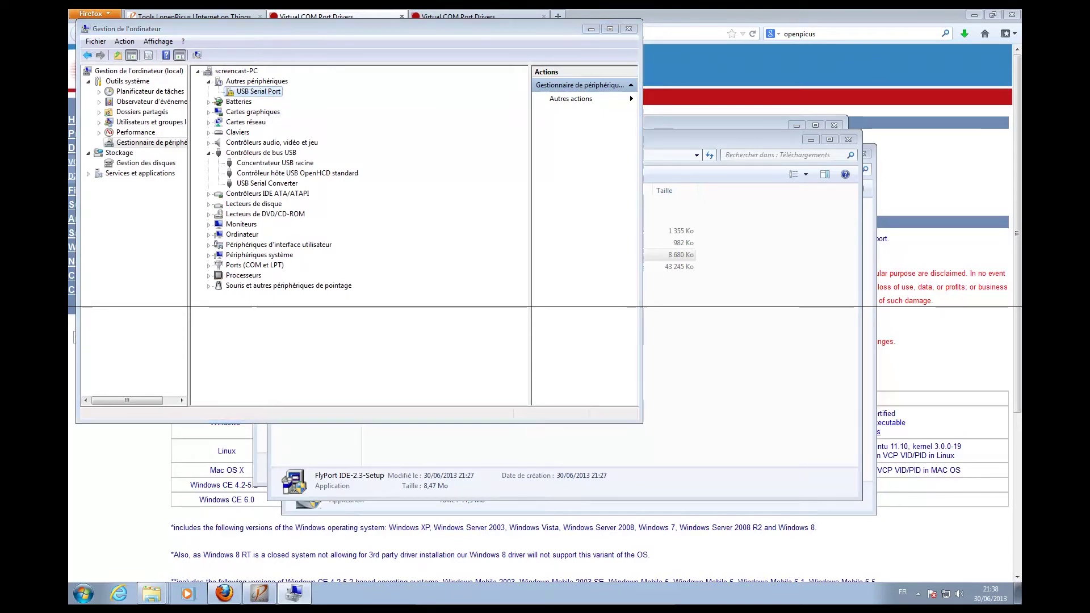
# Review the USB Serial Port driver pages, close them, and return to FlyPort IDE
pyautogui.hotkey('ctrl', 'Tab')
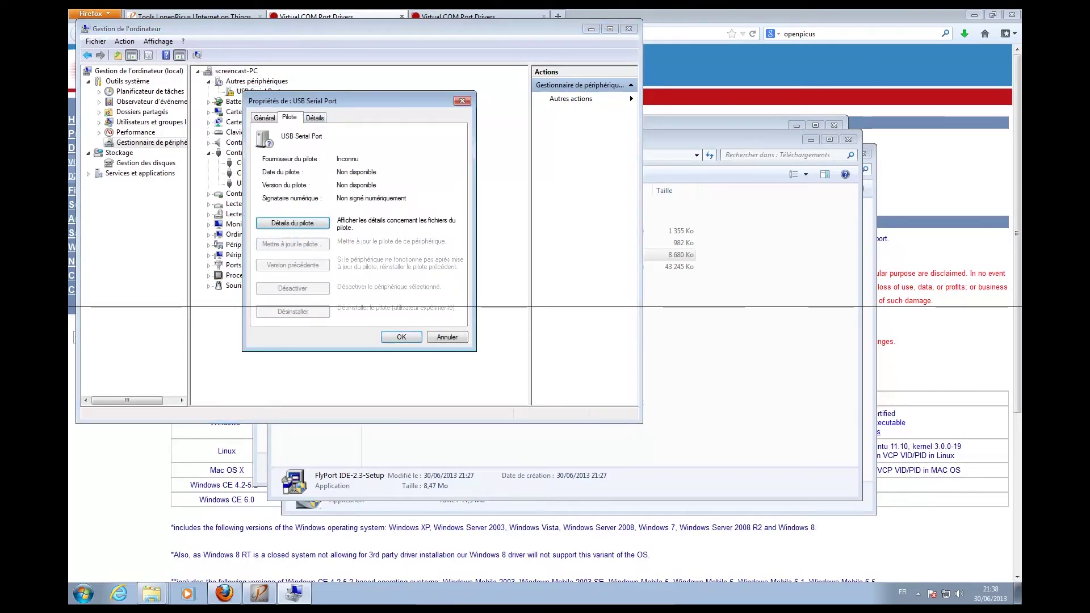
pyautogui.hotkey('ctrl', 'Tab')
pyautogui.hotkey('ctrl', 'Tab')
pyautogui.press('Escape')
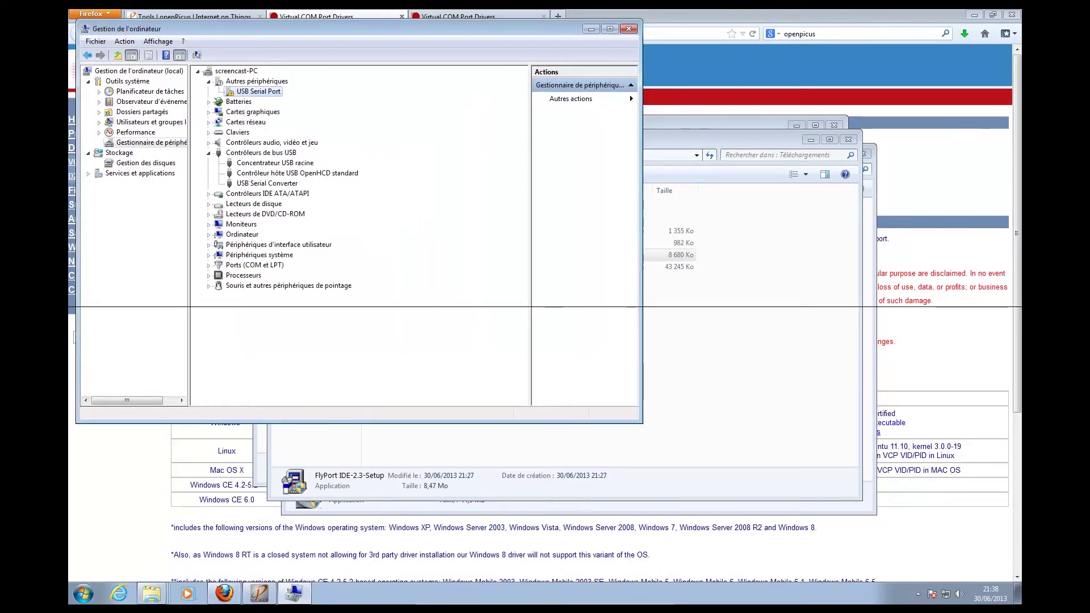
pyautogui.click(260, 593)
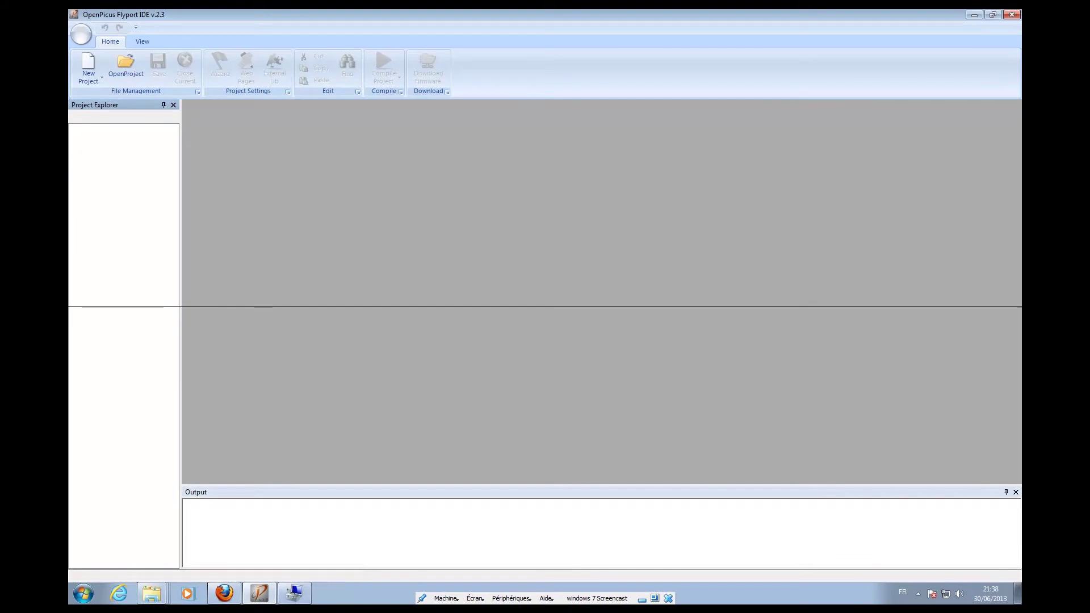
# Start a new WiFi 2.3 Basic no webserver project named 'premier projet'
pyautogui.click(89, 71)
pyautogui.moveTo(98, 119)
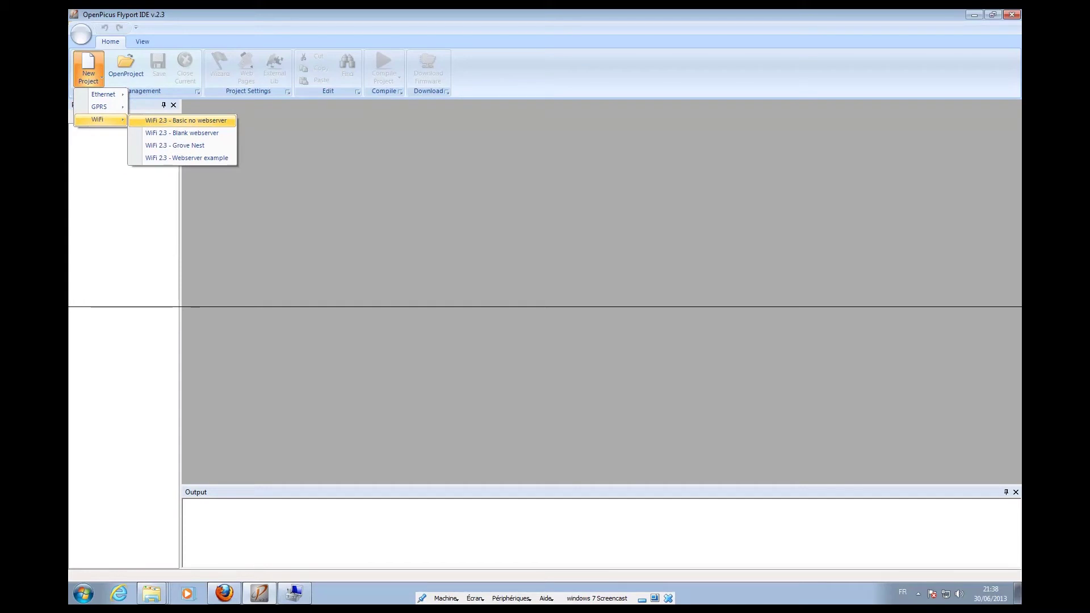
pyautogui.click(186, 121)
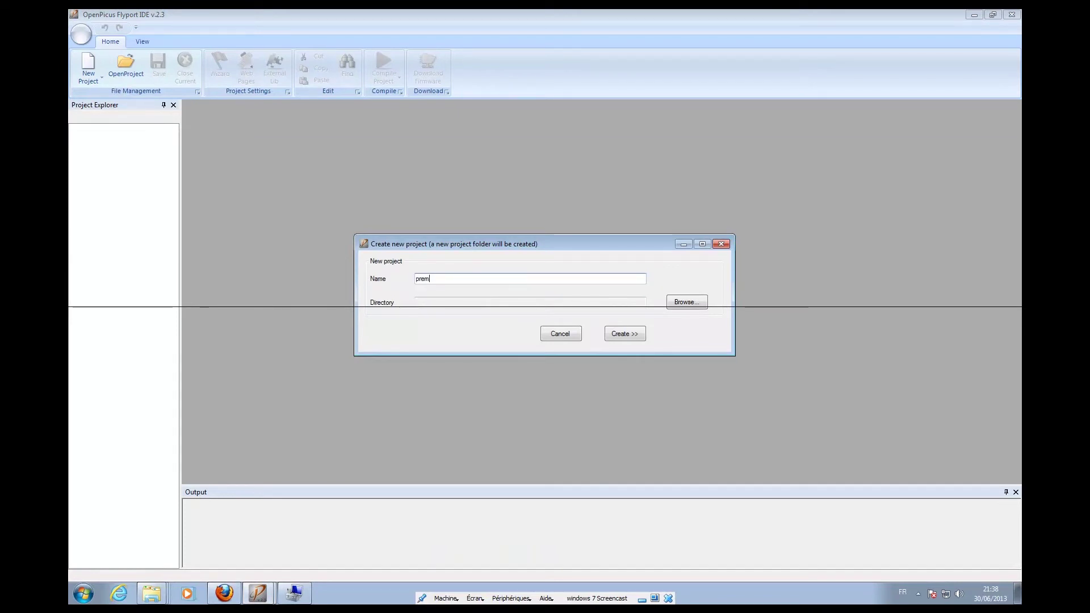
pyautogui.write('premier projet openpicus')
pyautogui.press('Return')
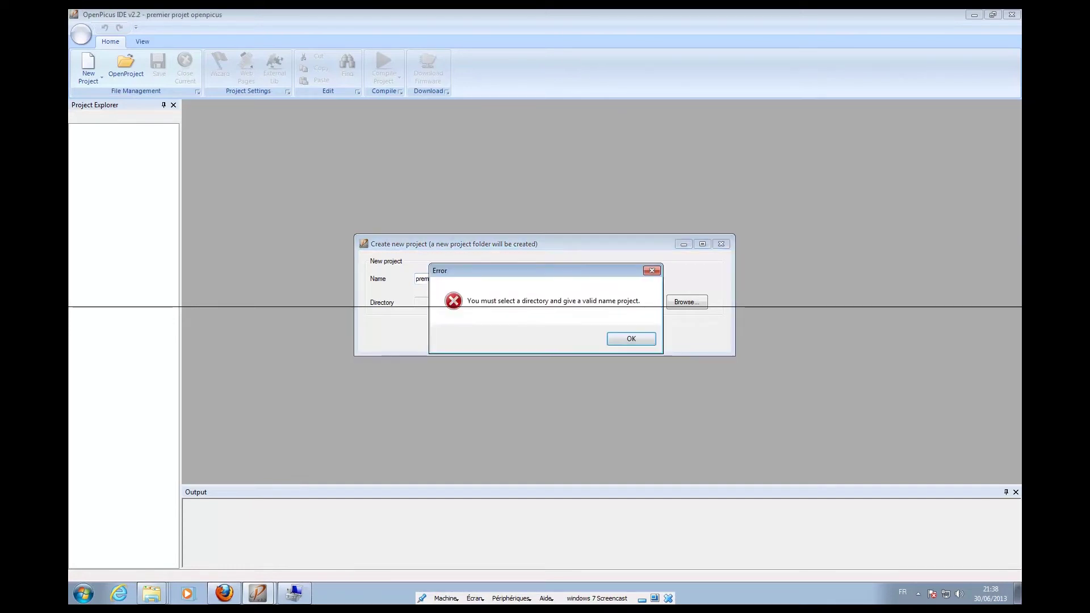
# Set the project location to a new OpenPicus folder on the Desktop and create the project
pyautogui.press('Return')
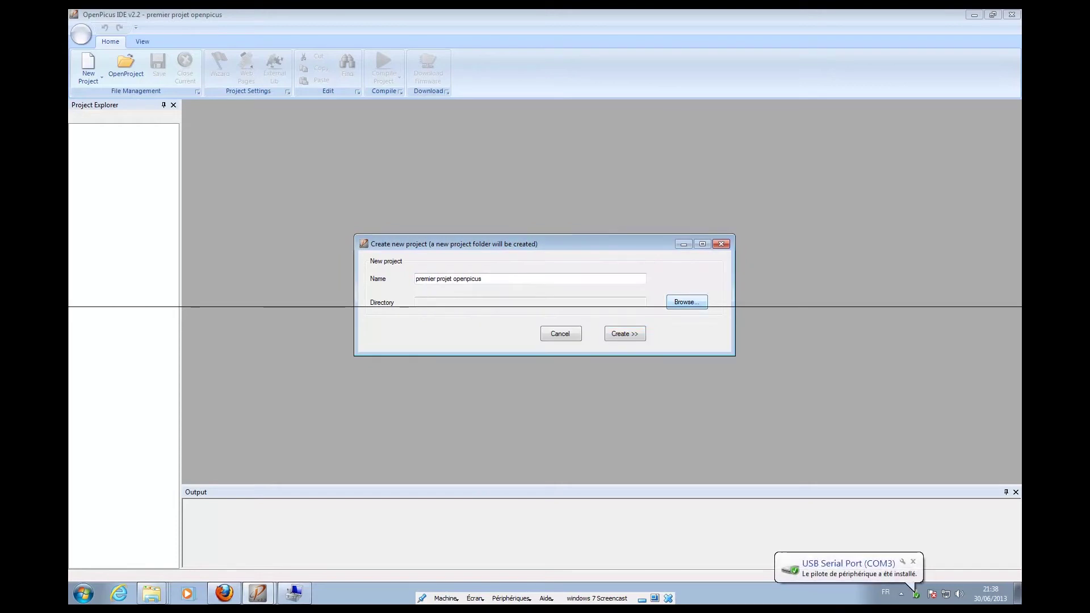
pyautogui.click(686, 302)
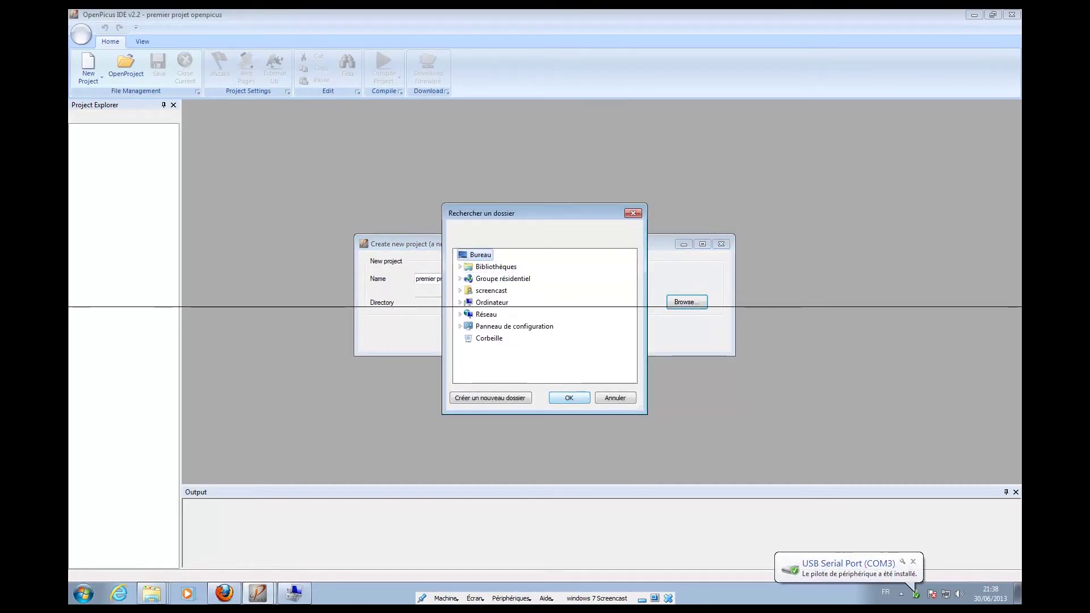
pyautogui.press('Return')
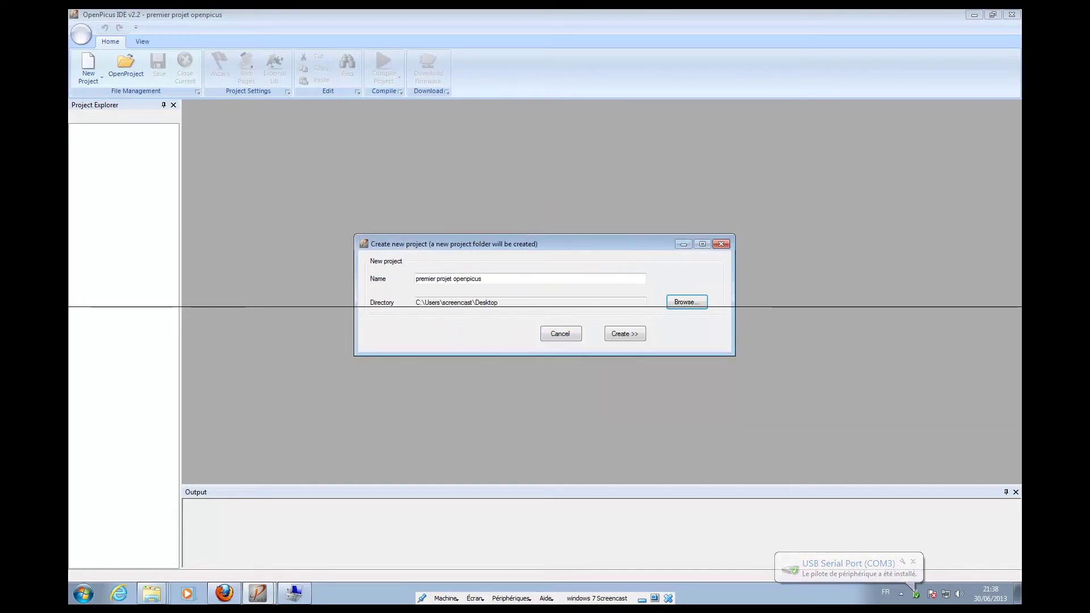
pyautogui.press('Return')
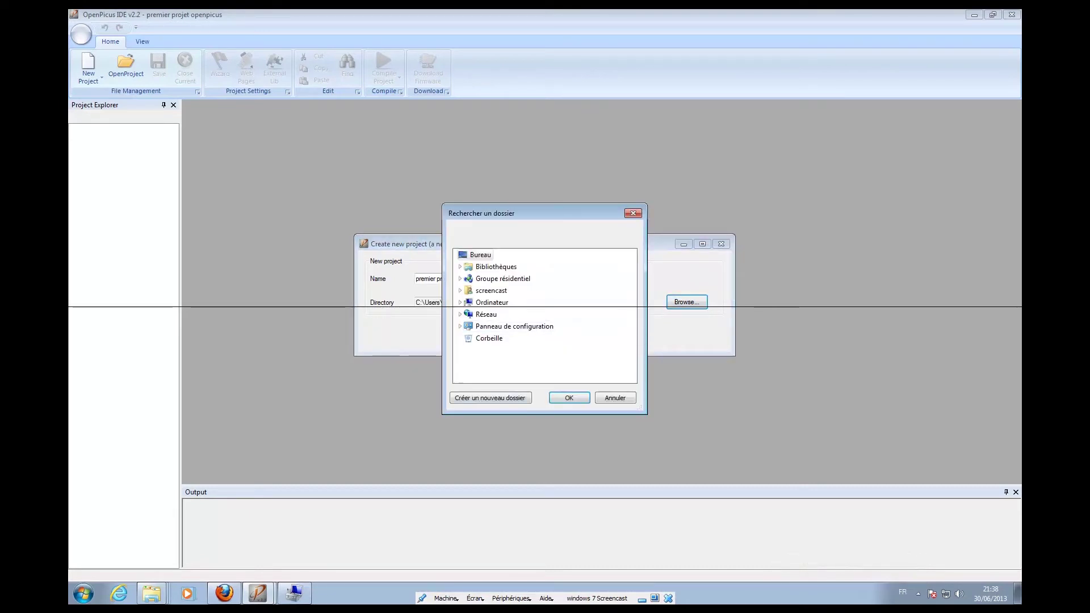
pyautogui.press('space')
pyautogui.write('Op')
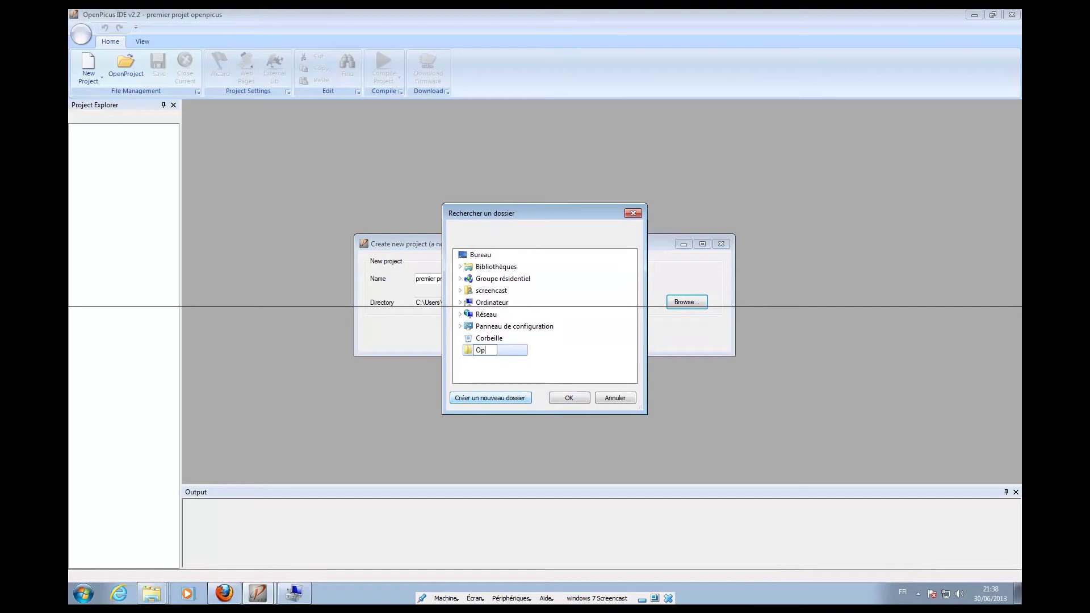
pyautogui.write('enPicus')
pyautogui.press('Return')
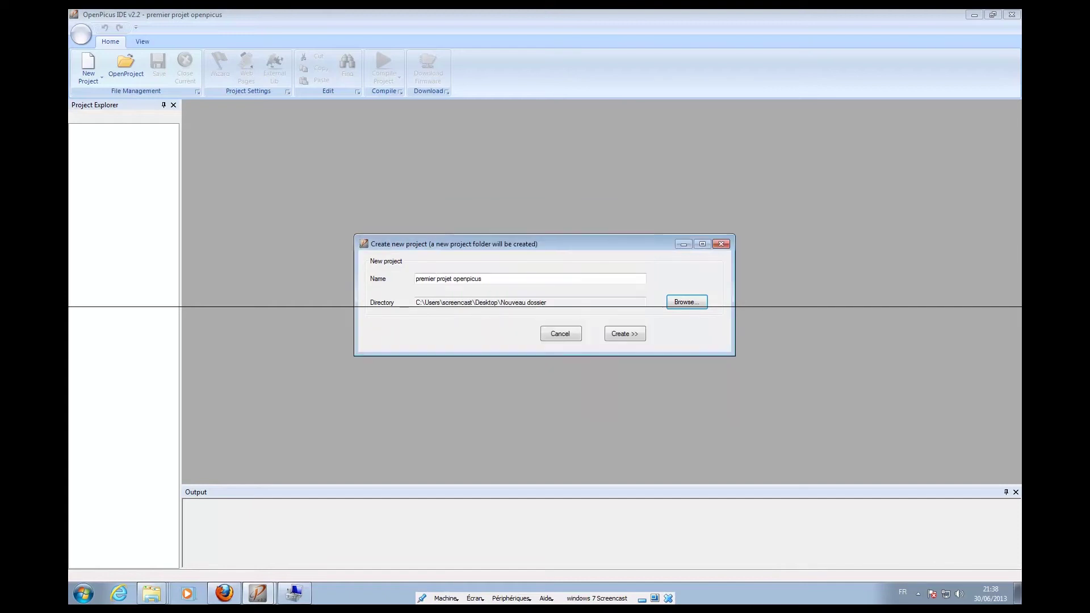
pyautogui.press('Return')
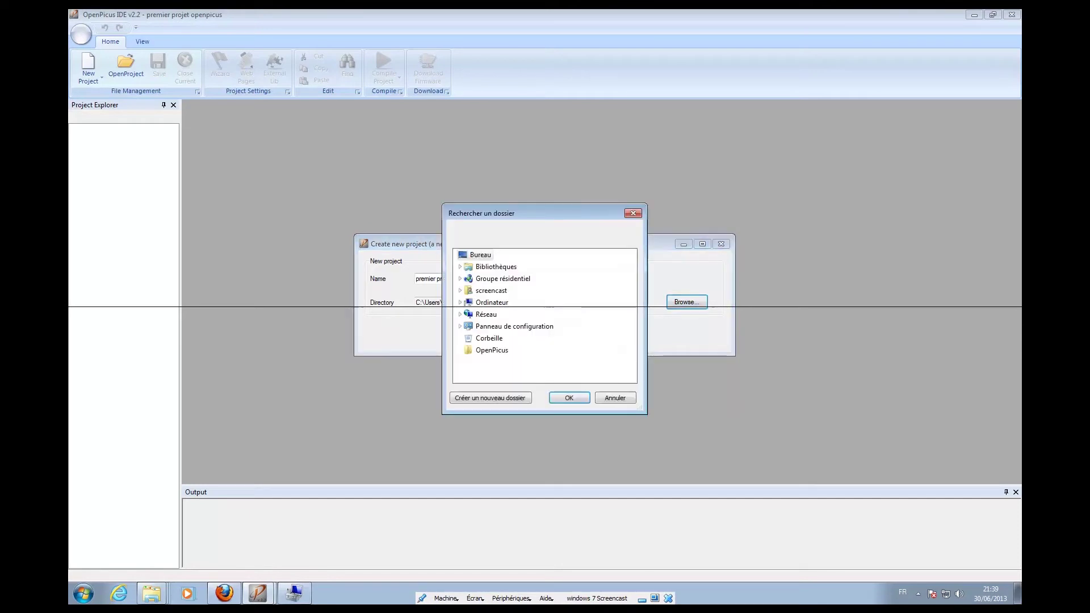
pyautogui.press('Return')
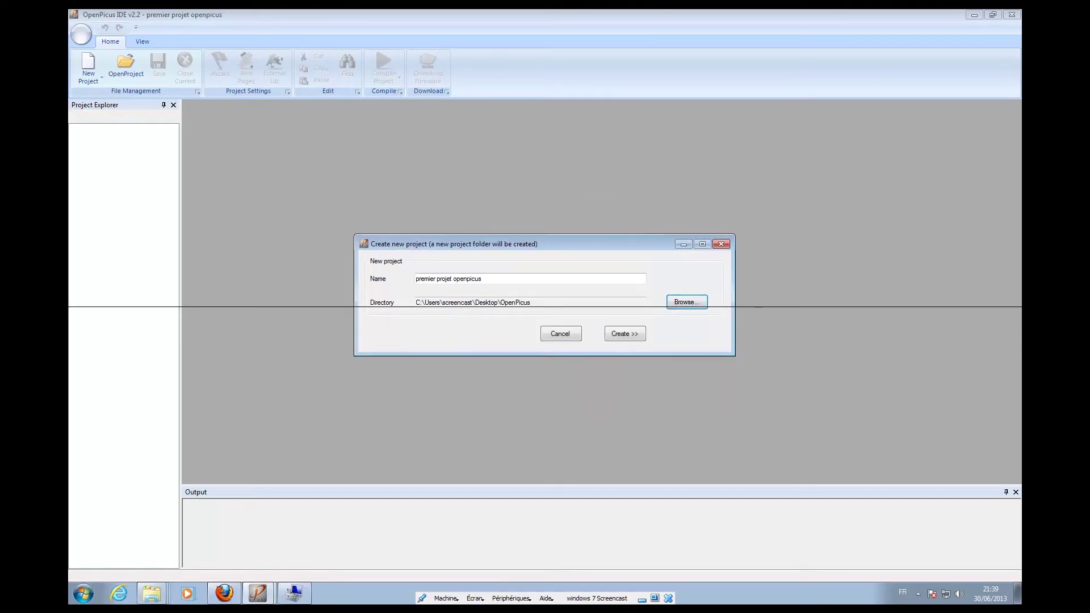
pyautogui.press('Return')
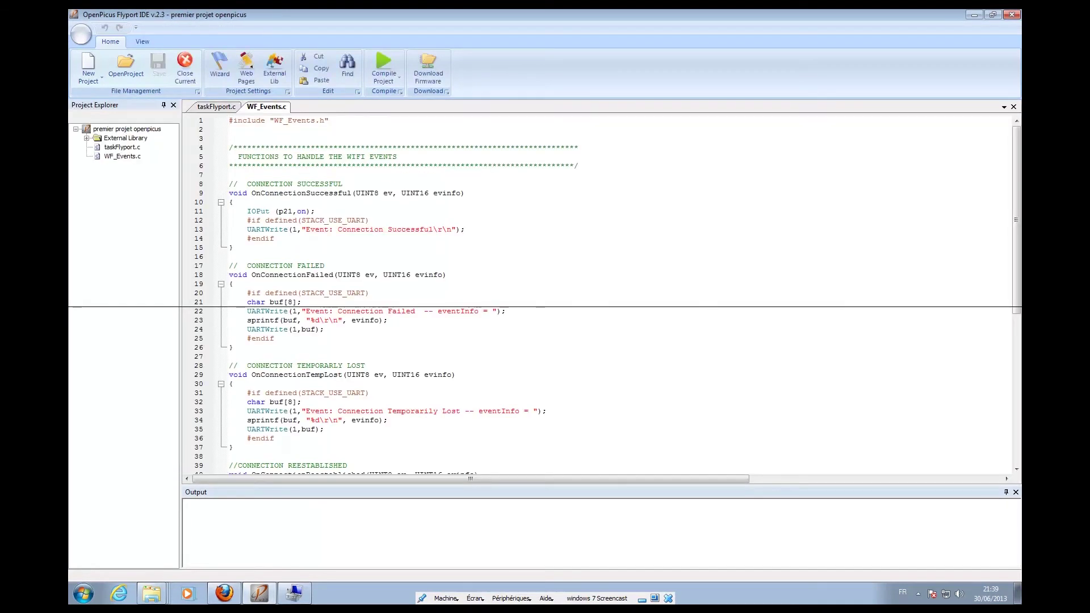
pyautogui.click(151, 593)
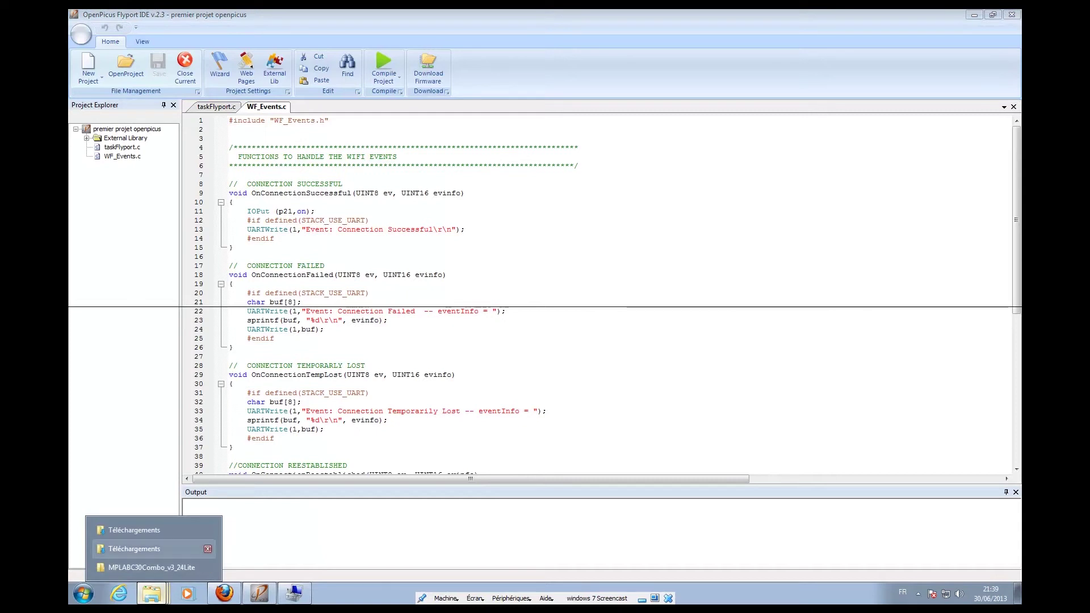
pyautogui.click(134, 530)
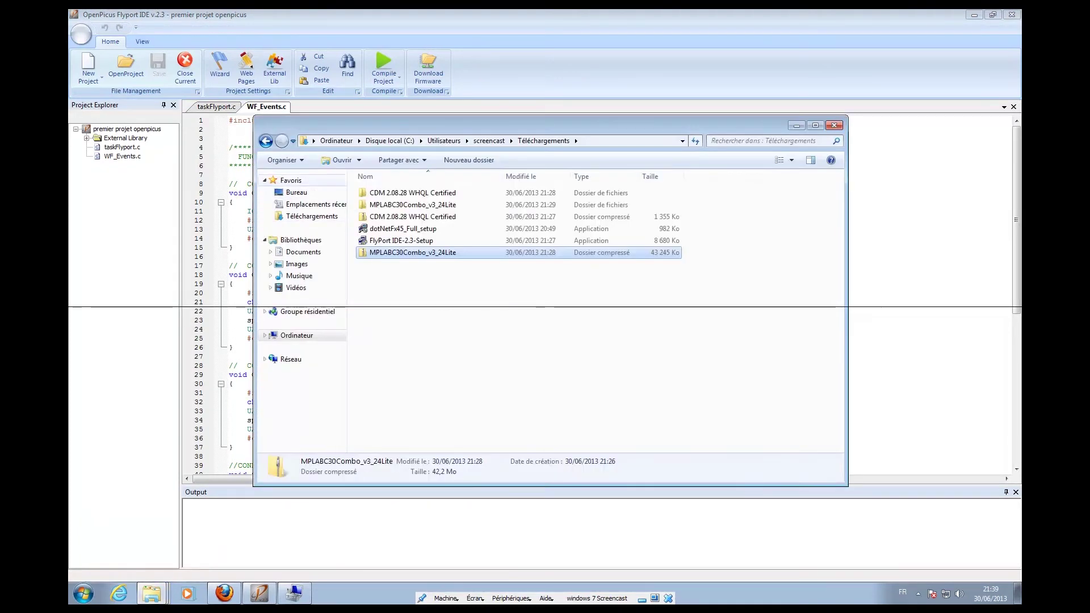
pyautogui.click(296, 192)
pyautogui.doubleClick(692, 250)
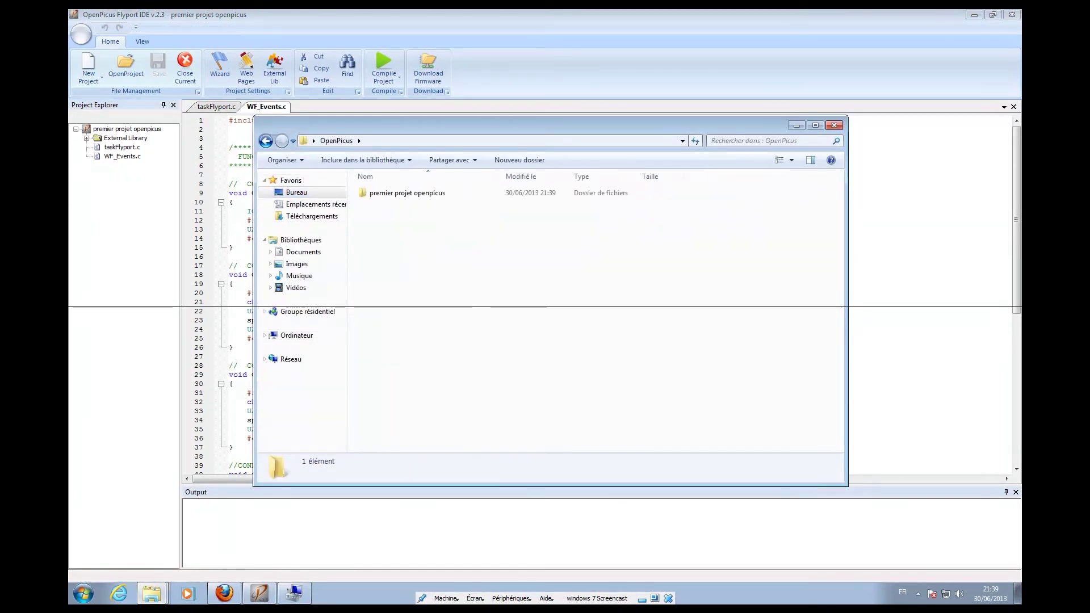
pyautogui.doubleClick(397, 193)
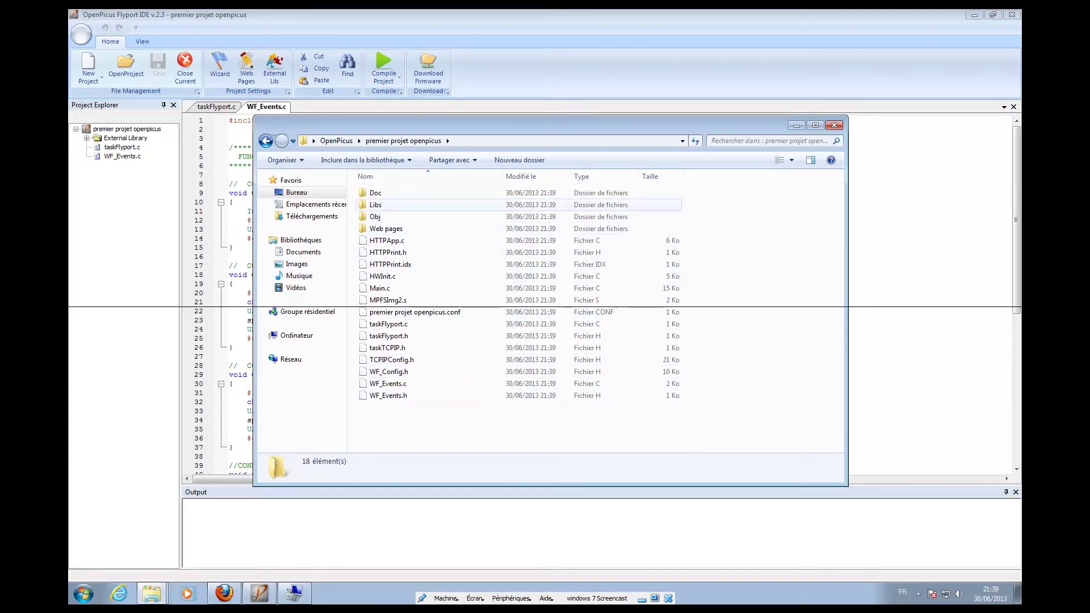
pyautogui.doubleClick(398, 205)
pyautogui.click(398, 205)
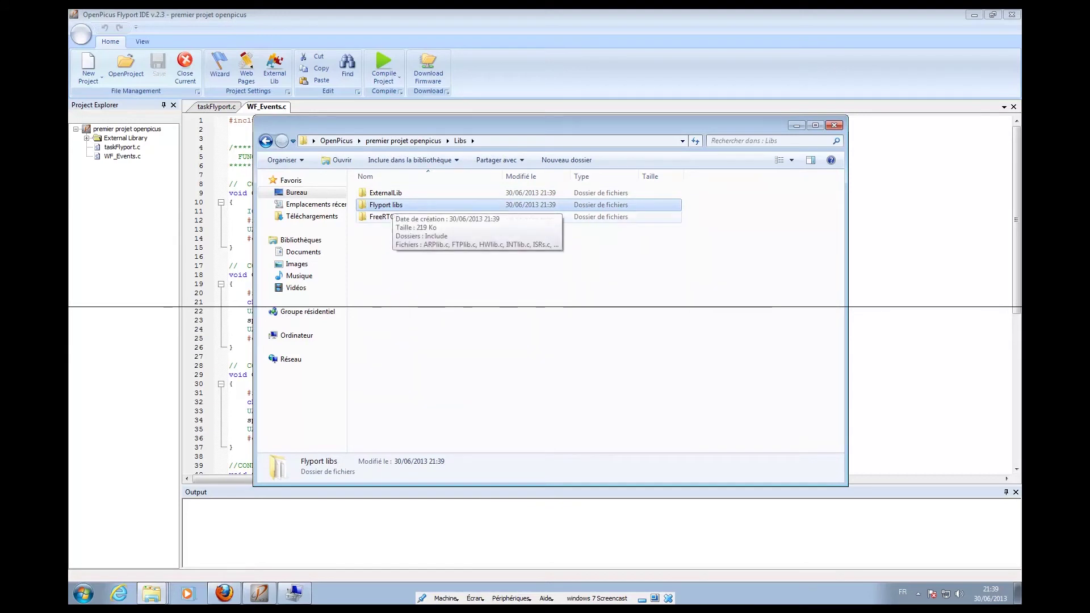
pyautogui.click(265, 141)
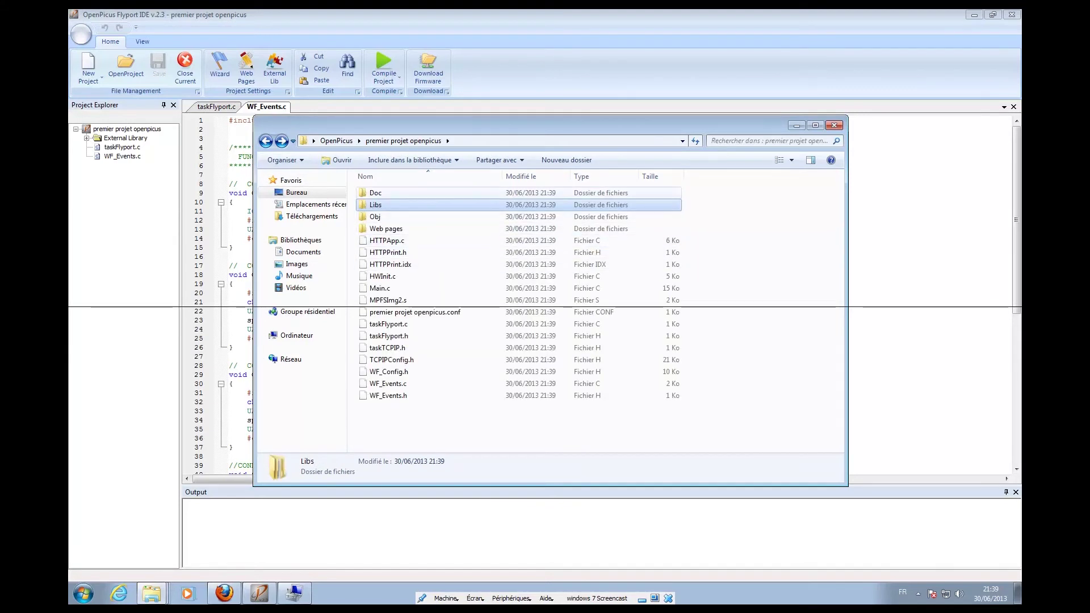
pyautogui.doubleClick(375, 192)
pyautogui.click(265, 141)
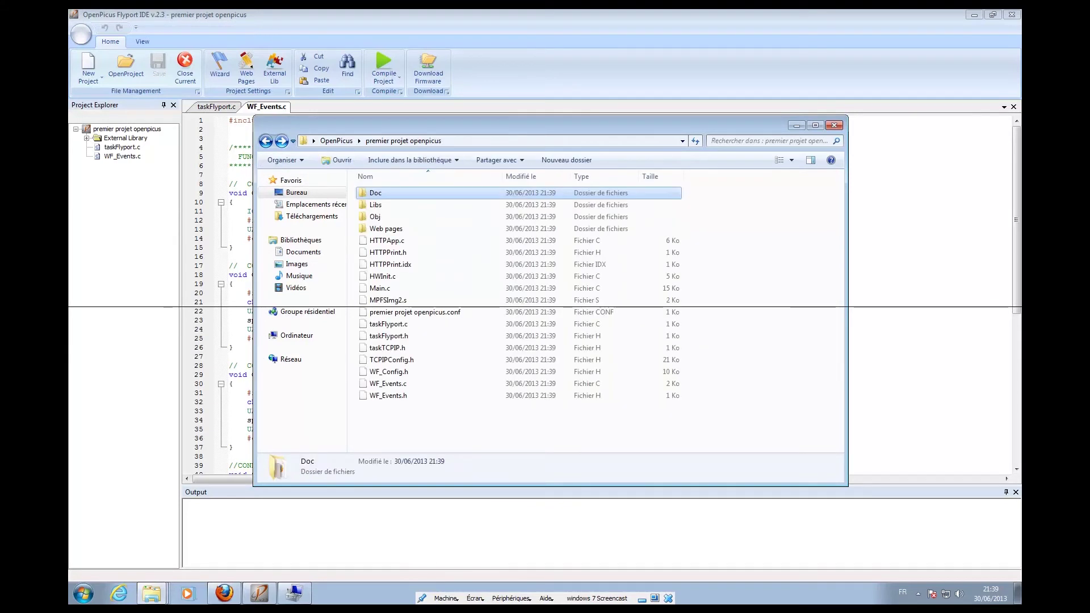
pyautogui.doubleClick(375, 228)
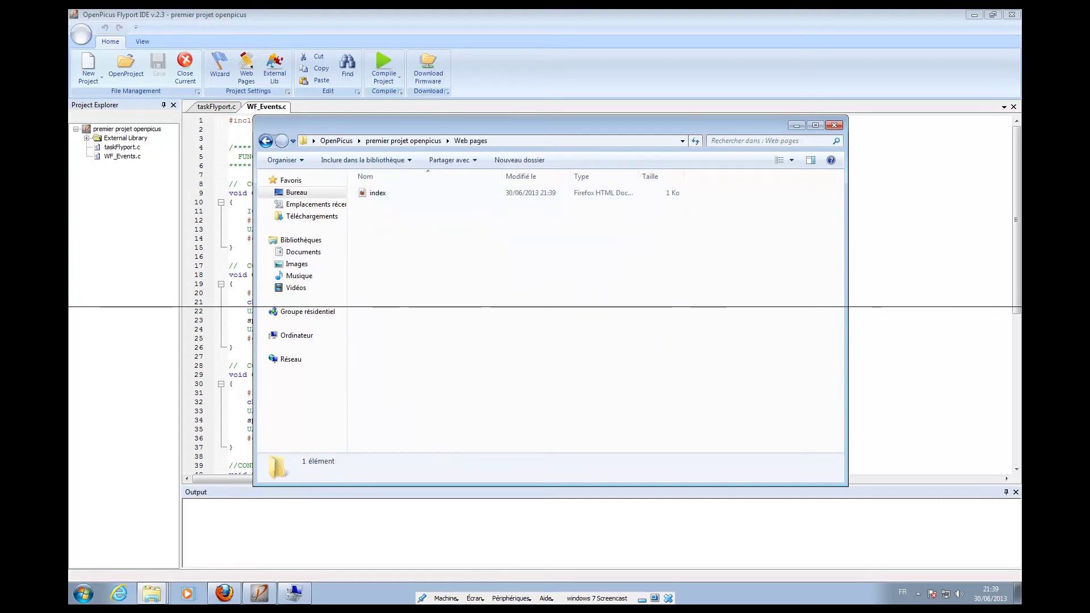
pyautogui.click(265, 140)
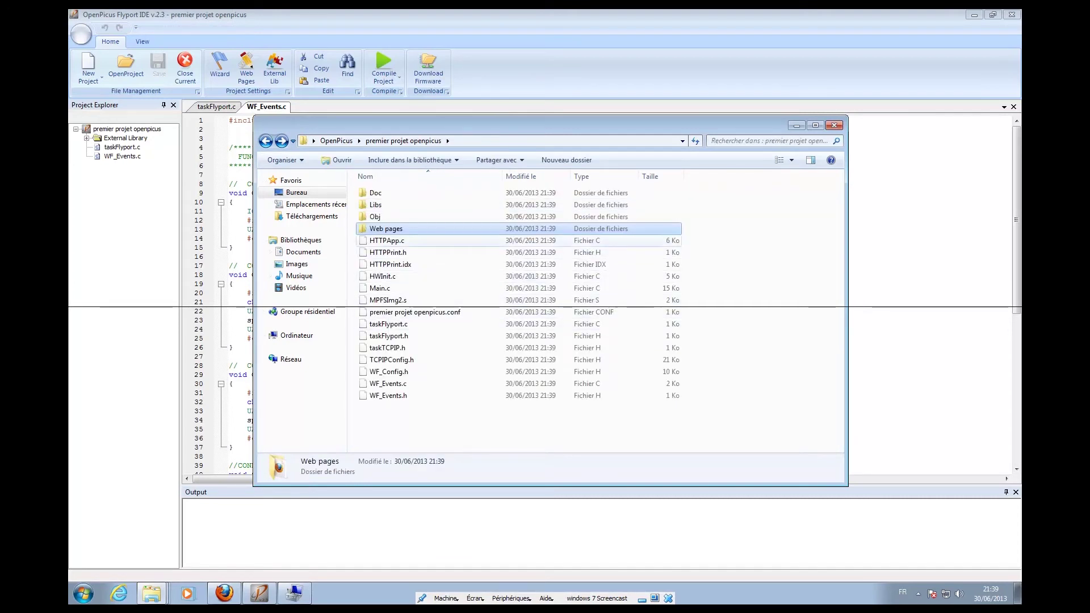
pyautogui.doubleClick(375, 217)
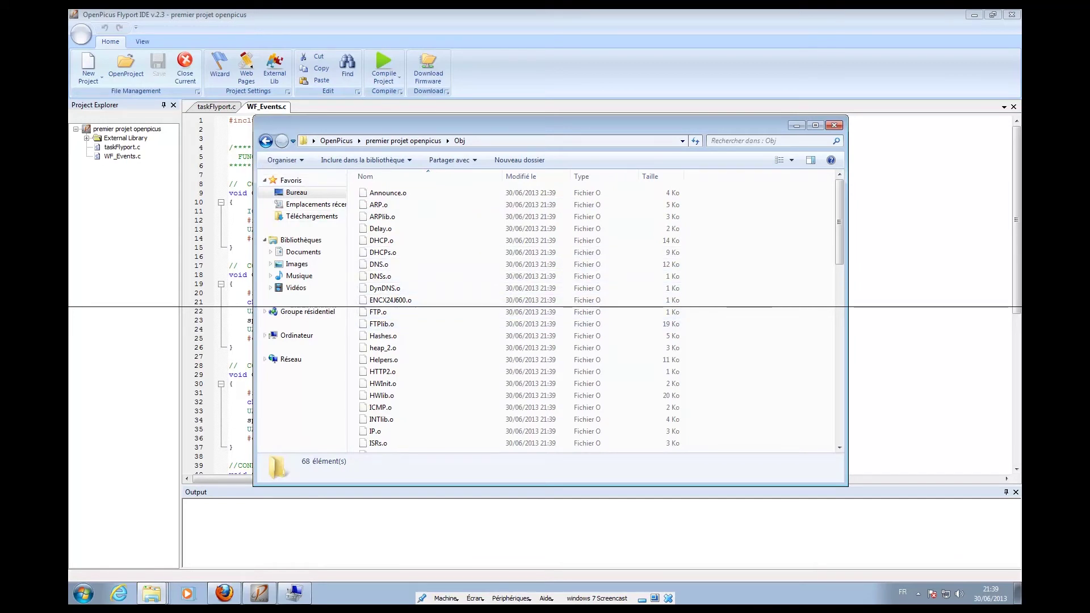
pyautogui.click(266, 140)
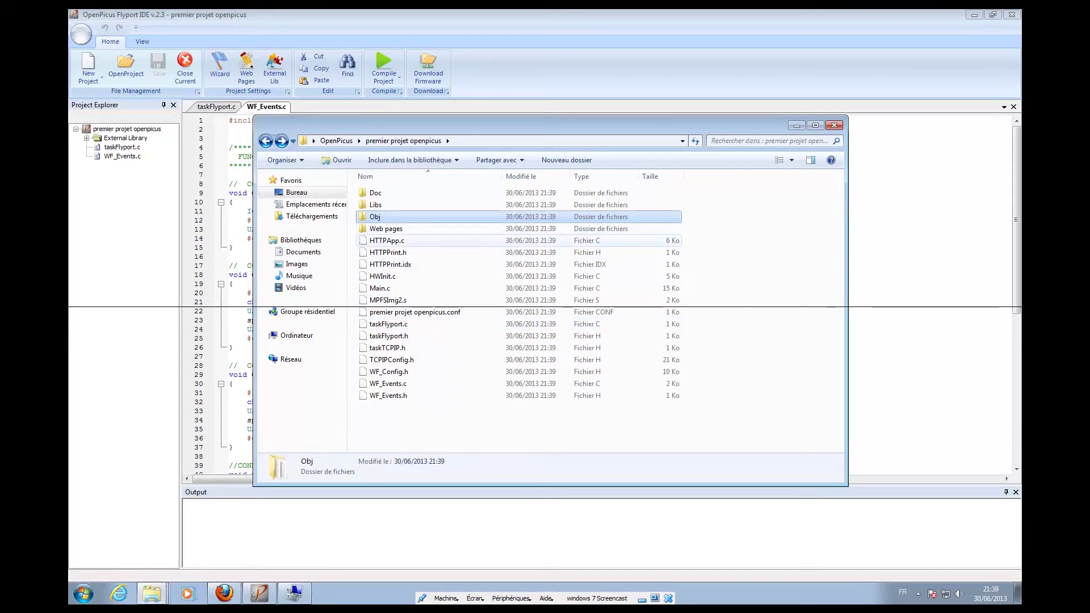
pyautogui.hotkey('alt', 'Tab')
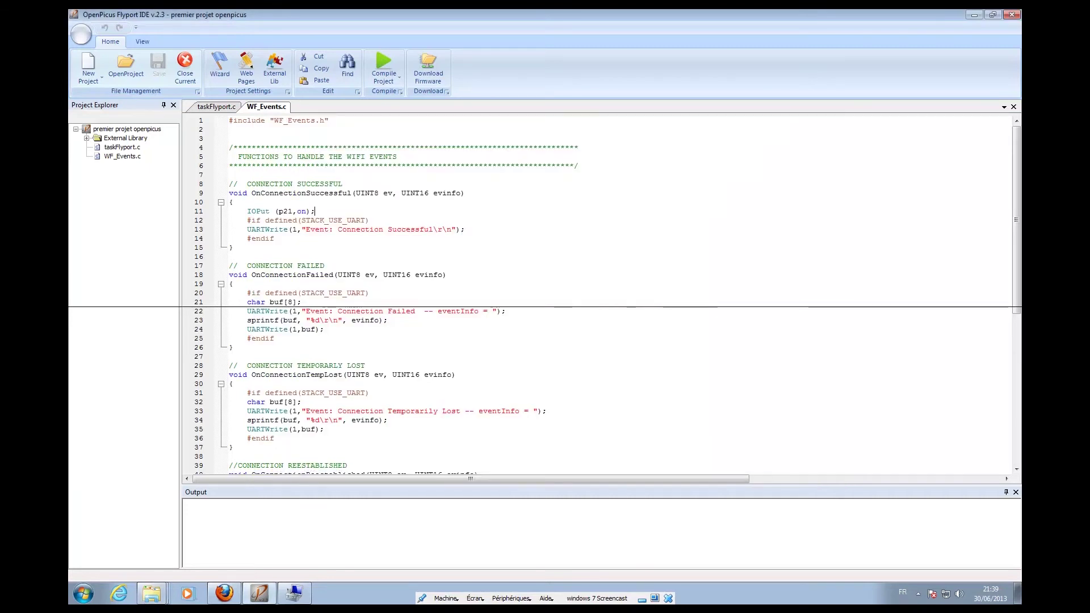
# Switch to taskFlyport.c and run Compile Project > Recompile All
pyautogui.rightClick(284, 106)
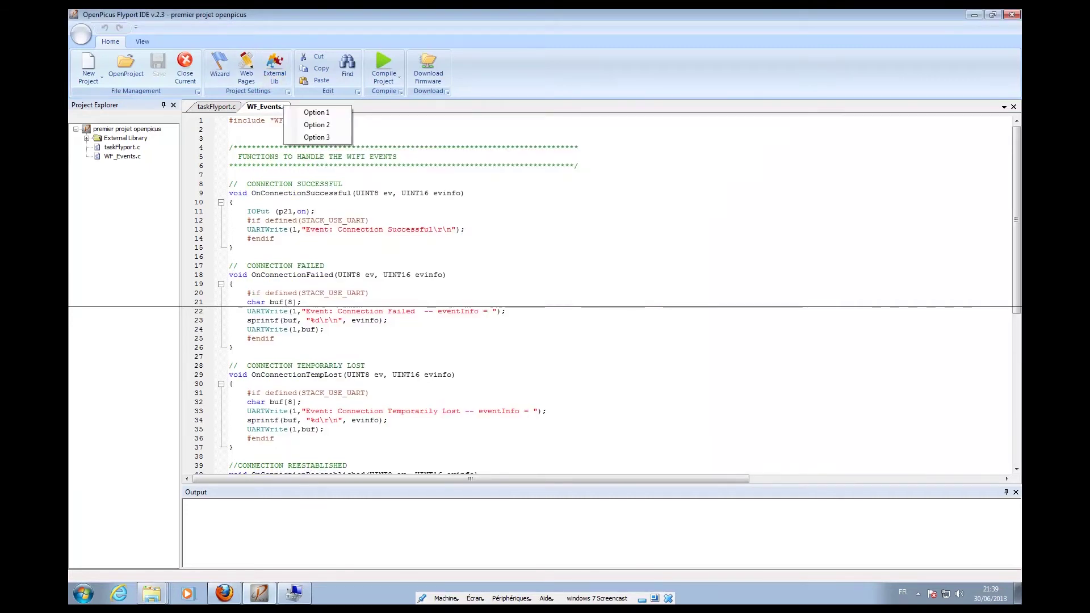
pyautogui.click(253, 106)
pyautogui.click(216, 107)
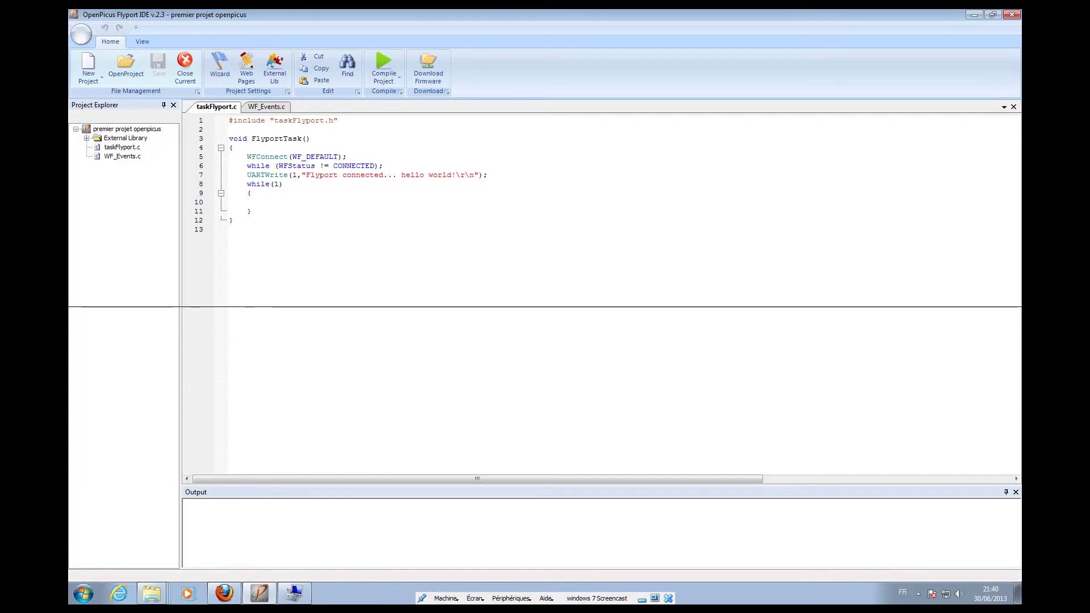
pyautogui.click(384, 78)
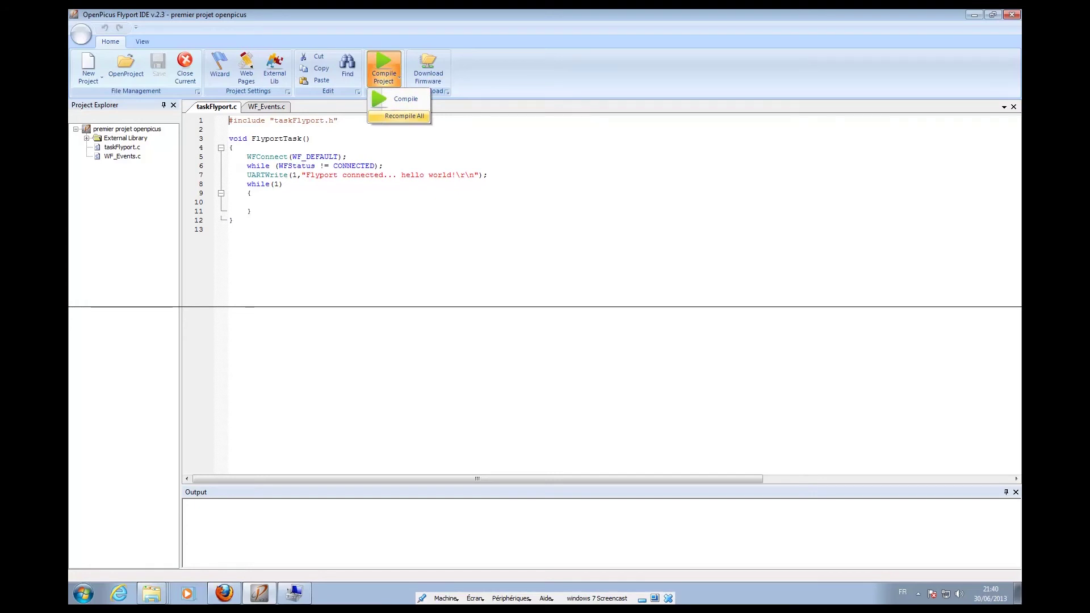
pyautogui.click(404, 116)
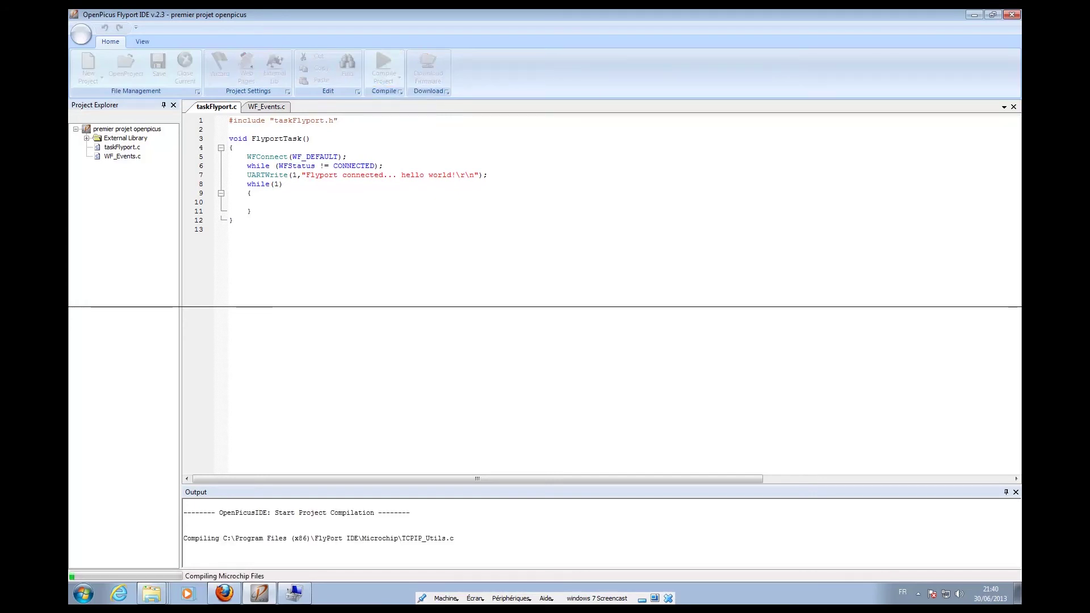